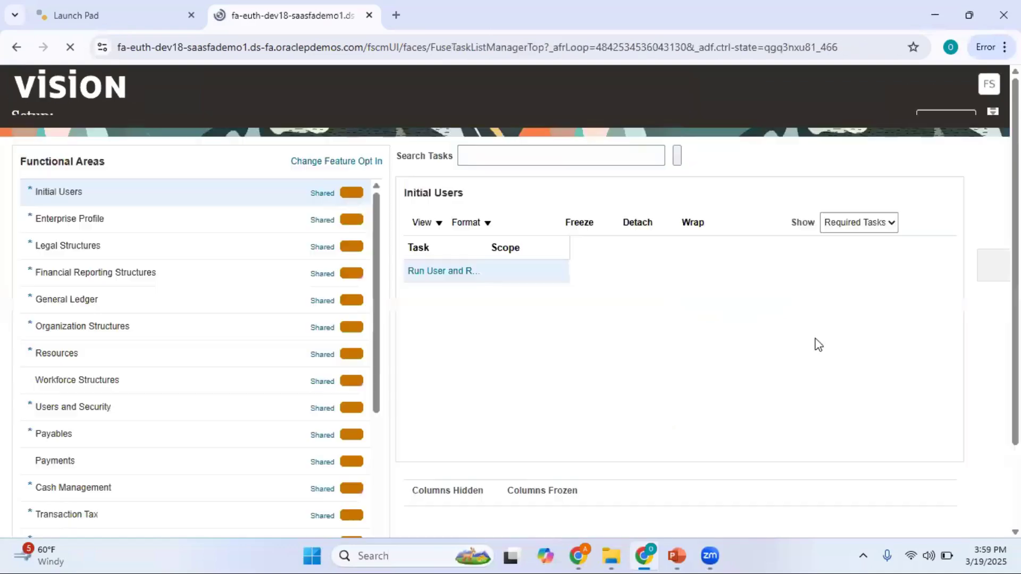
Step: Search setup tasks for 'Manage Administrator Profile Values' and open it
{"action": "left_click", "coordinate": [994, 287]}
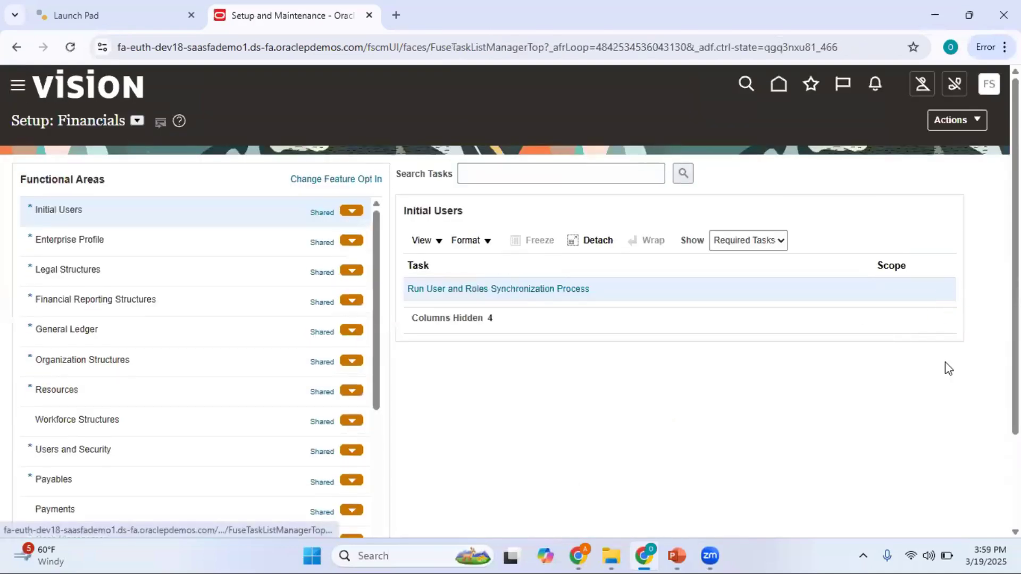
{"action": "left_click", "coordinate": [887, 331]}
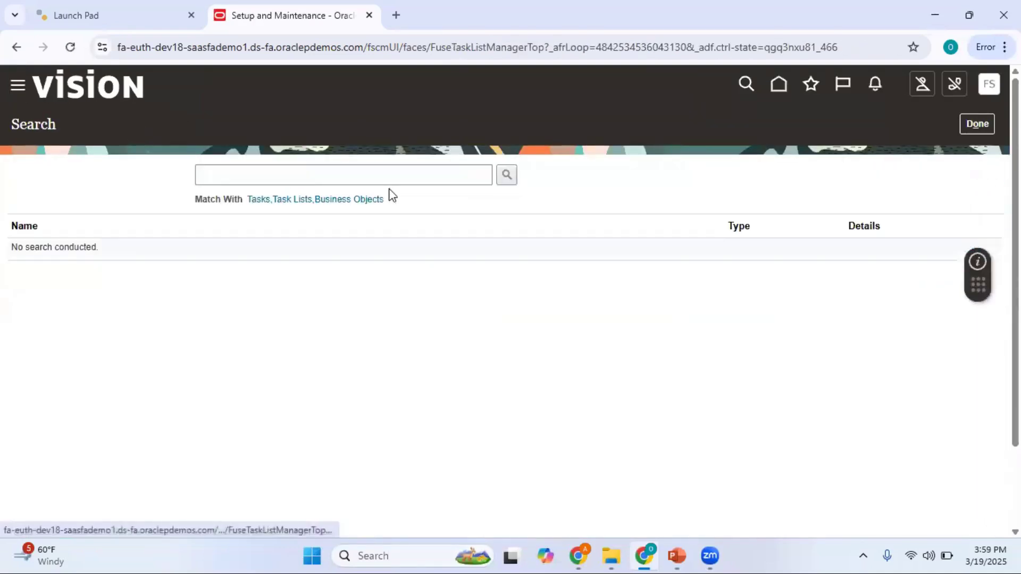
{"action": "left_click", "coordinate": [305, 176]}
{"action": "type", "text": "Manage Administrator Profile Values"}
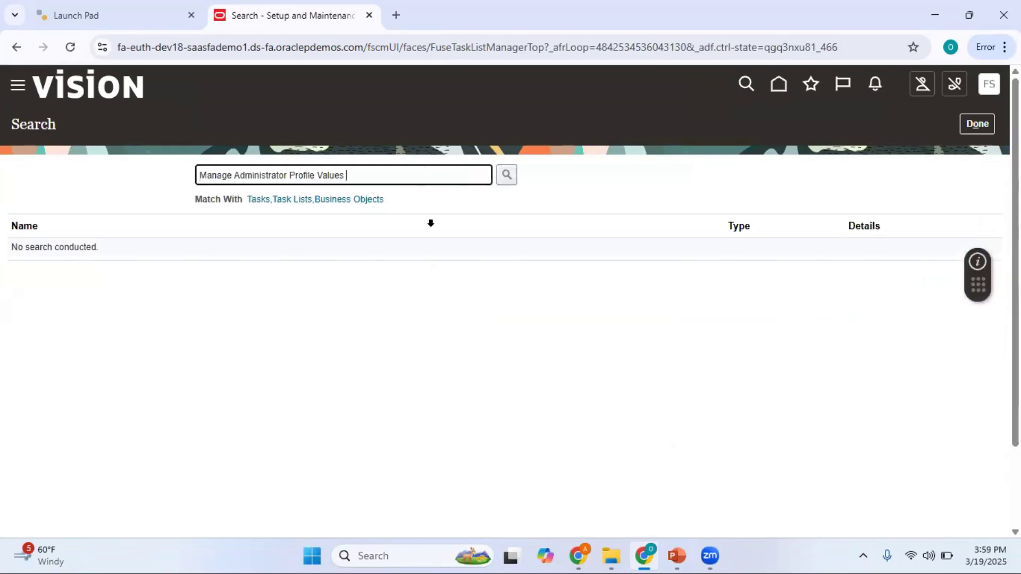
{"action": "key", "text": "Return"}
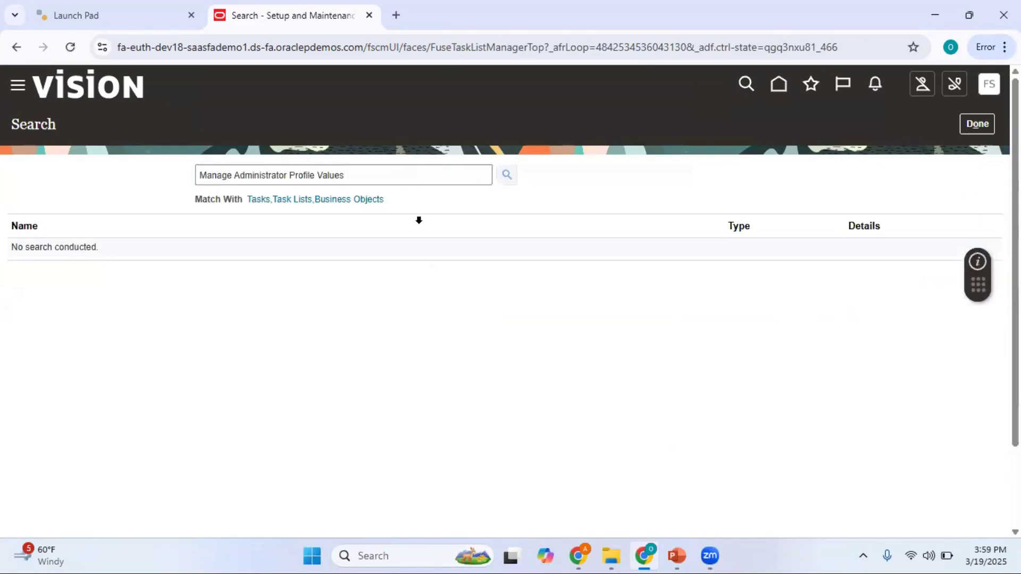
{"action": "left_click", "coordinate": [120, 251]}
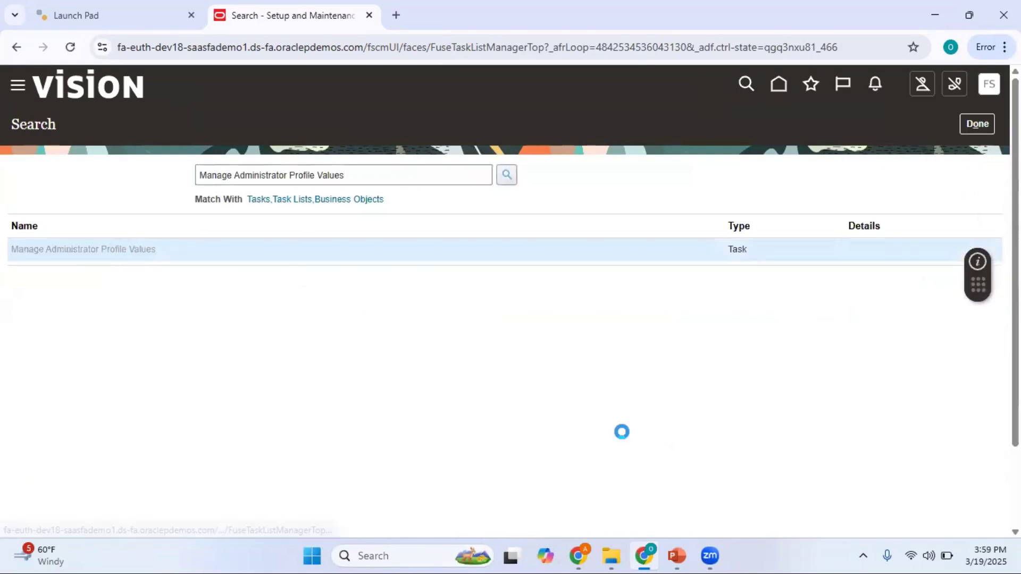
Step: Copy the PO_CONTROL_SUPPLIER_COMMUNICATION profile option code from the checklist slide
{"action": "left_click", "coordinate": [674, 557]}
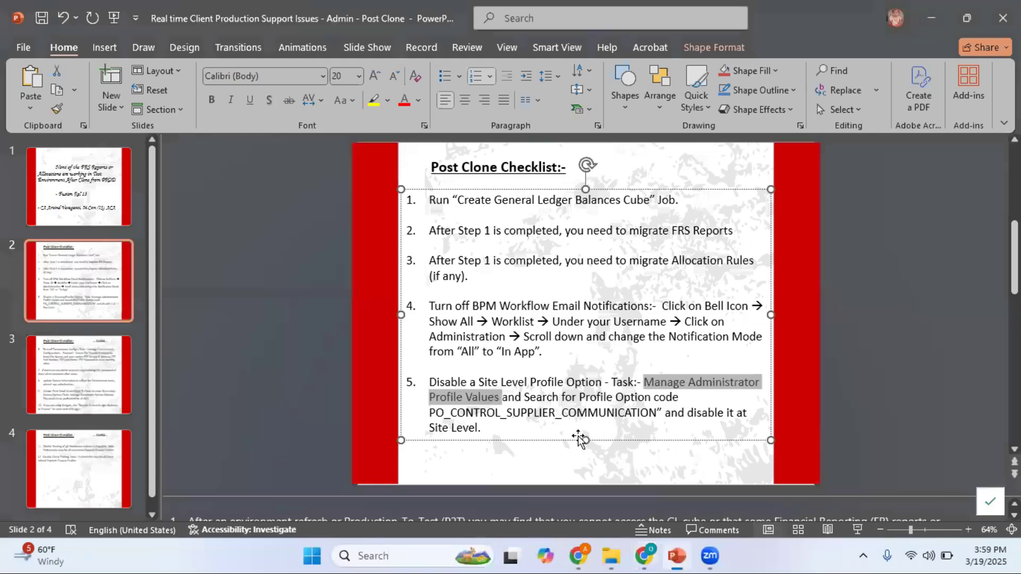
{"action": "left_click_drag", "start_coordinate": [655, 415], "coordinate": [429, 415]}
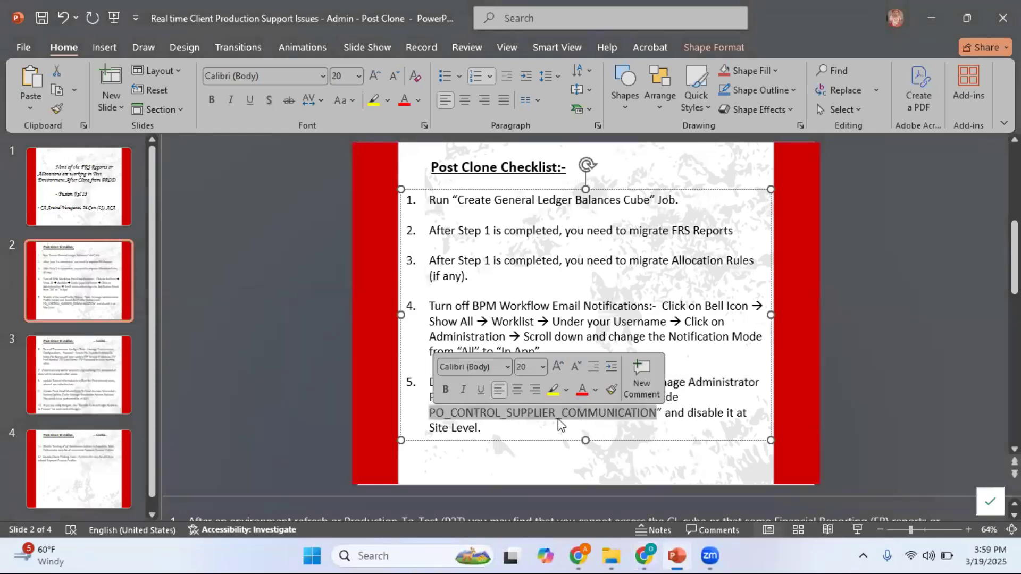
{"action": "key", "text": "ctrl+c"}
{"action": "key", "text": "alt+Tab"}
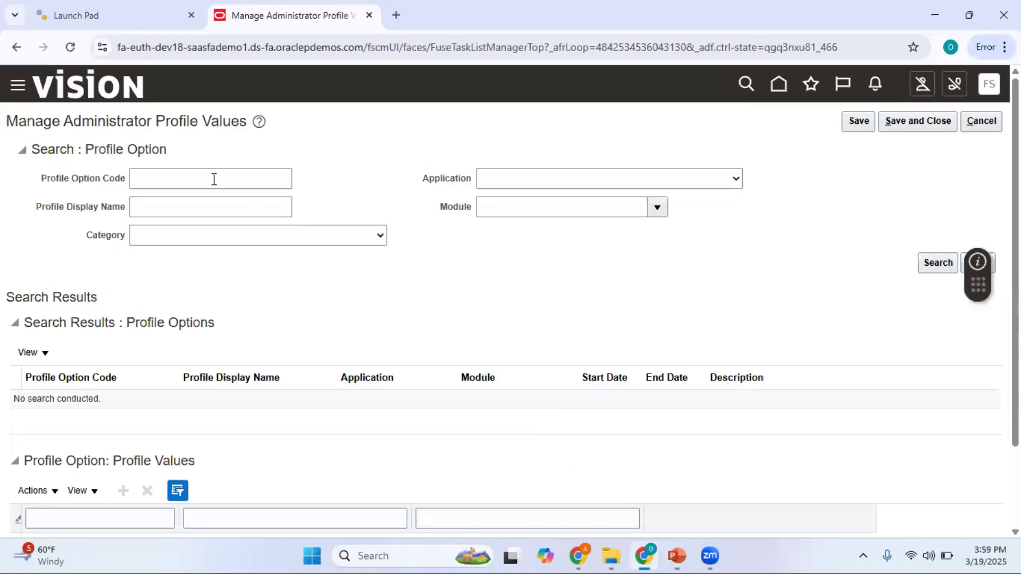
Step: Search for the PO_CONTROL_SUPPLIER_COMMUNICATION profile option
{"action": "left_click", "coordinate": [214, 177]}
{"action": "key", "text": "ctrl+v"}
{"action": "left_click", "coordinate": [937, 262]}
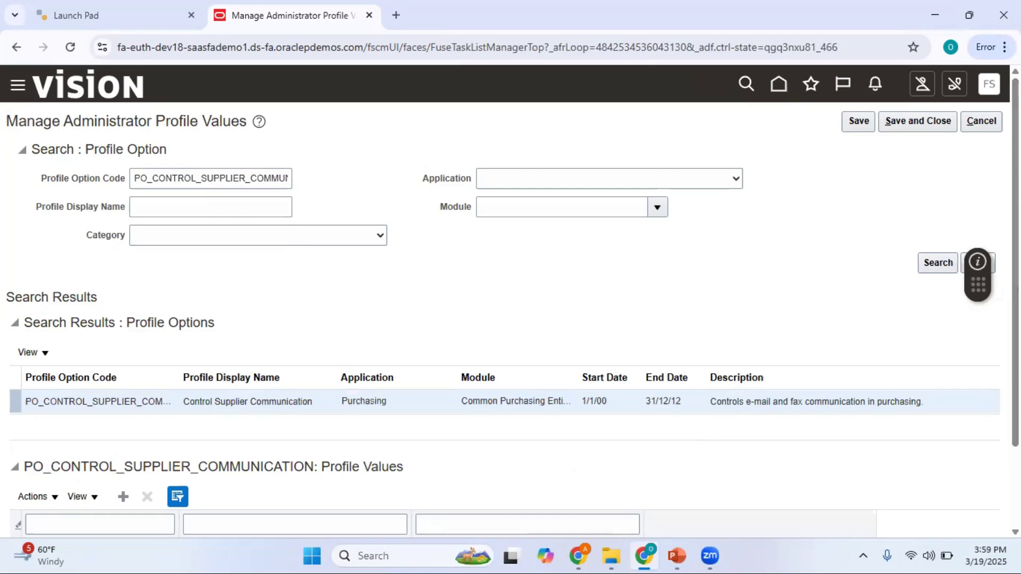
{"action": "scroll", "coordinate": [617, 500], "scroll_direction": "down", "scroll_amount": 2}
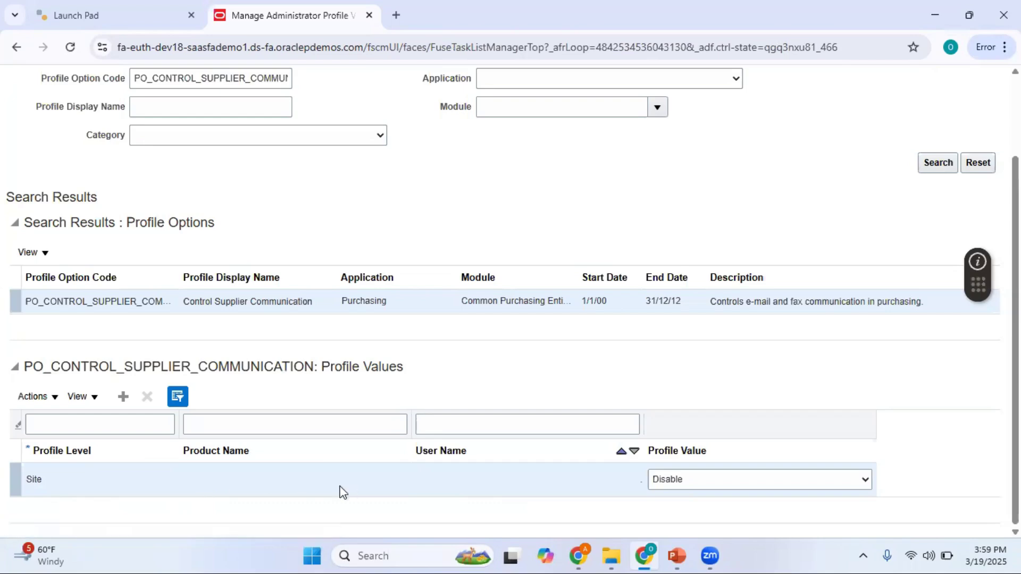
Step: Attempt a new Site-level value row and dismiss the duplicate value error
{"action": "left_click", "coordinate": [123, 396]}
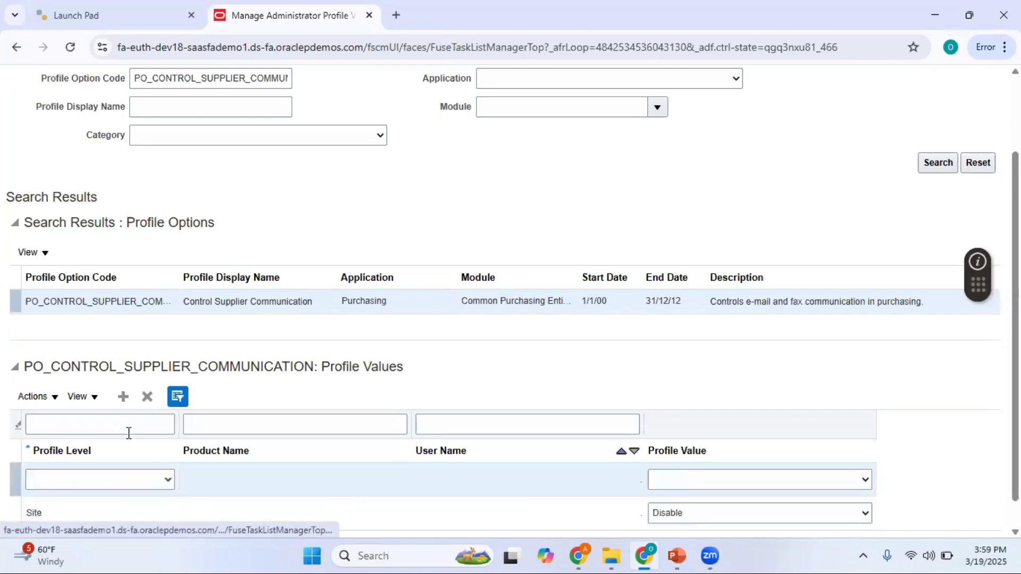
{"action": "left_click", "coordinate": [168, 479]}
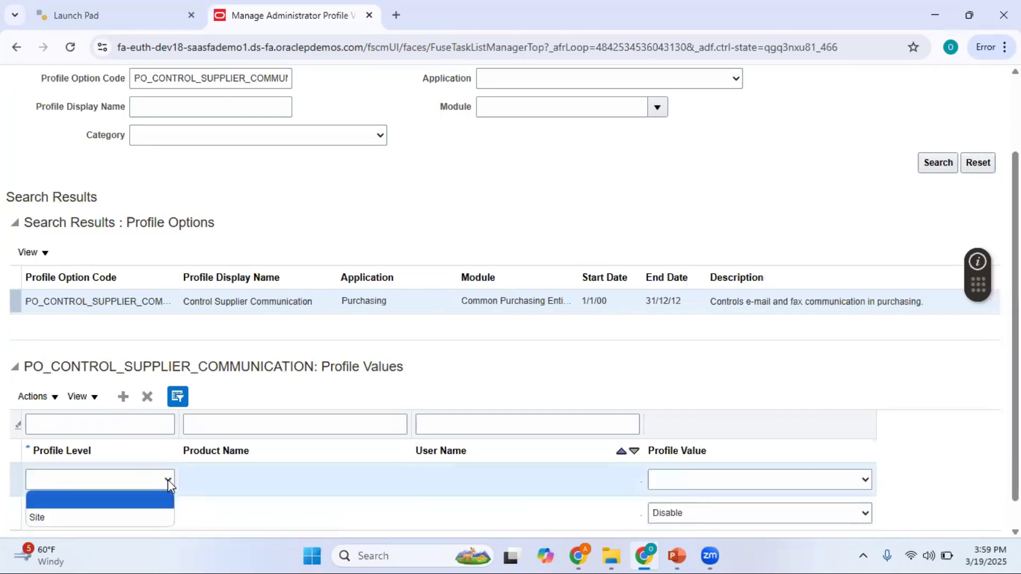
{"action": "left_click", "coordinate": [152, 515]}
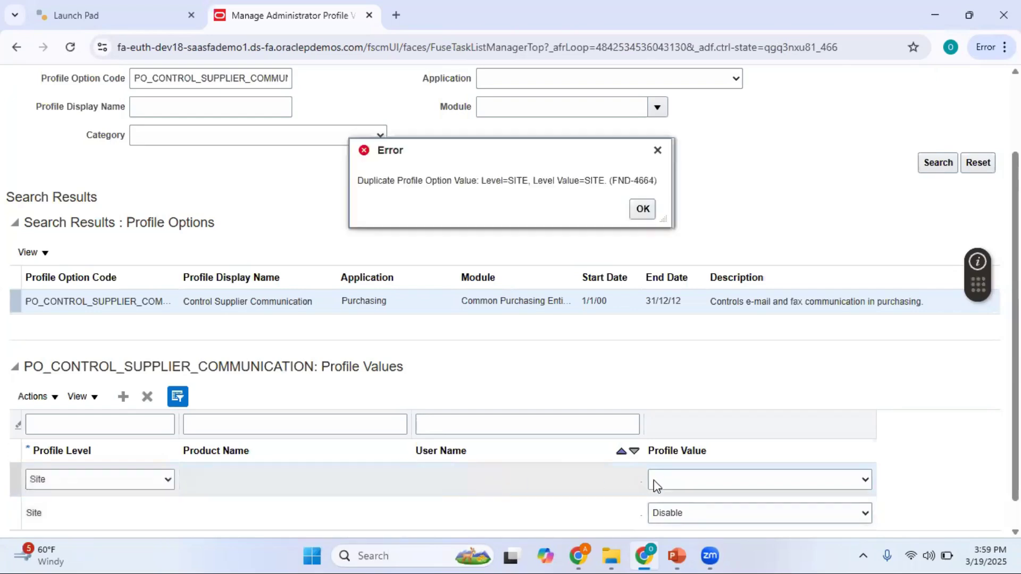
{"action": "left_click", "coordinate": [642, 209]}
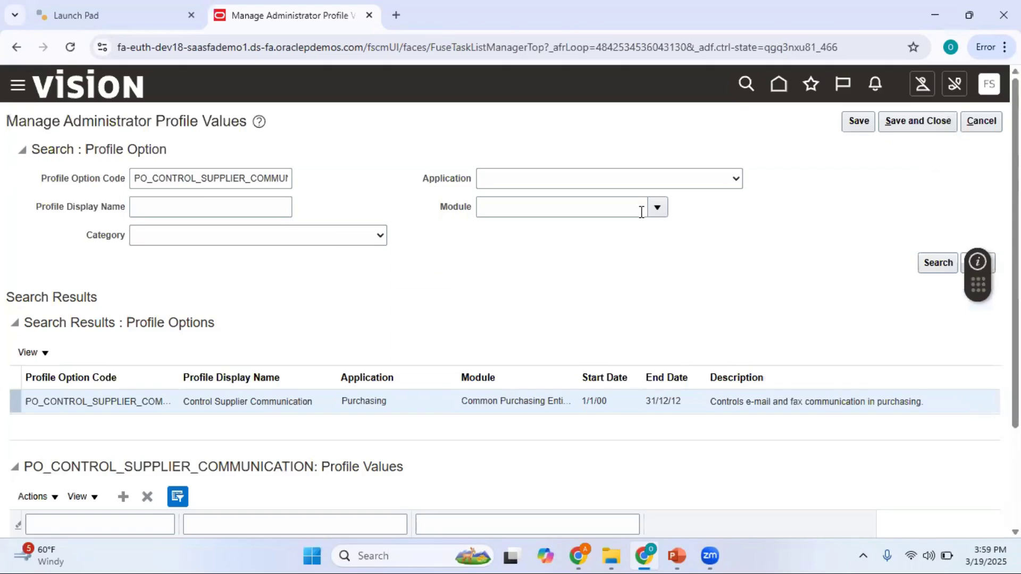
Step: Confirm the Site value is Disable and leave the task without saving
{"action": "scroll", "coordinate": [519, 451], "scroll_direction": "down", "scroll_amount": 3}
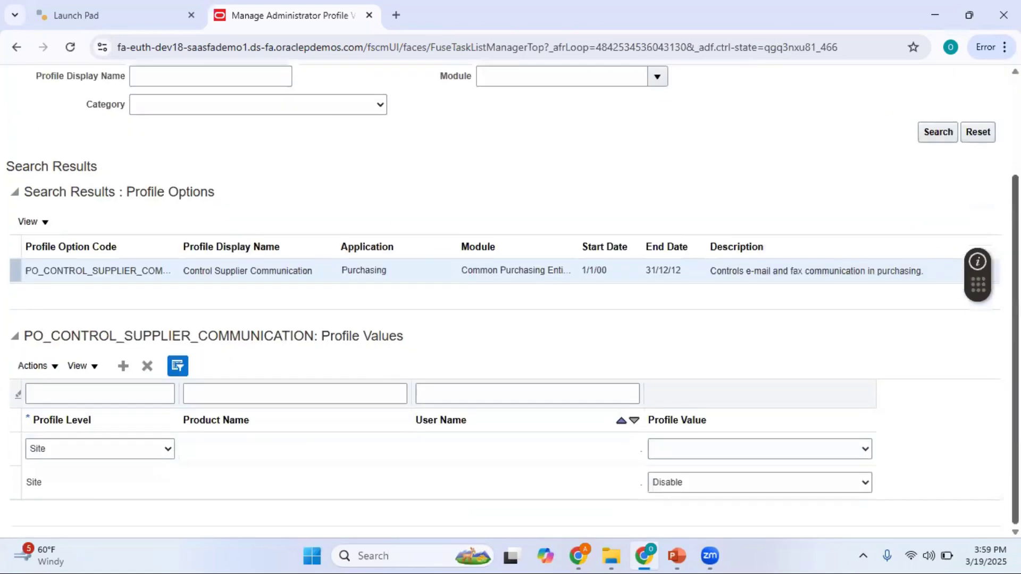
{"action": "left_click", "coordinate": [778, 487]}
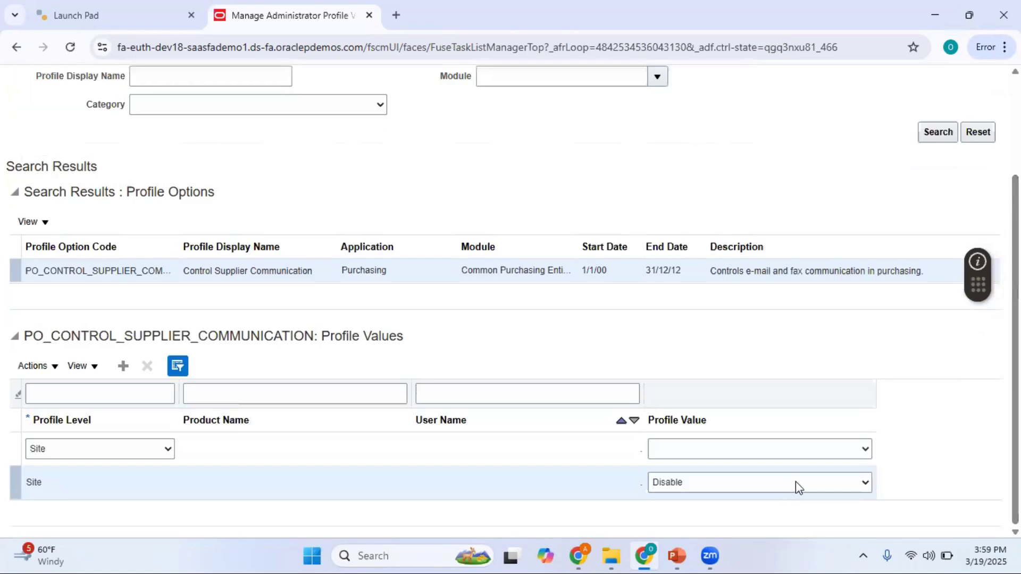
{"action": "left_click", "coordinate": [795, 487]}
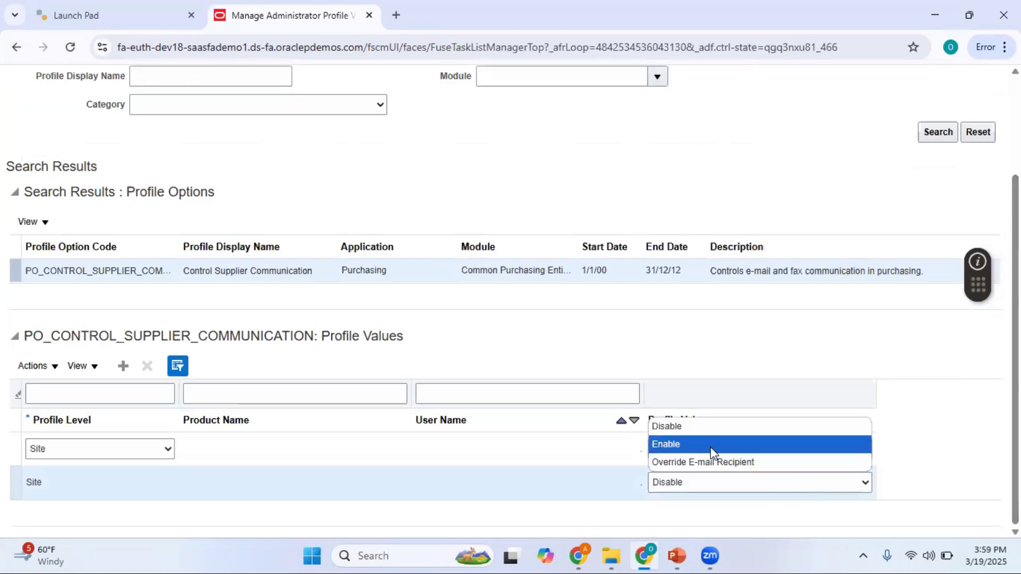
{"action": "left_click", "coordinate": [804, 351]}
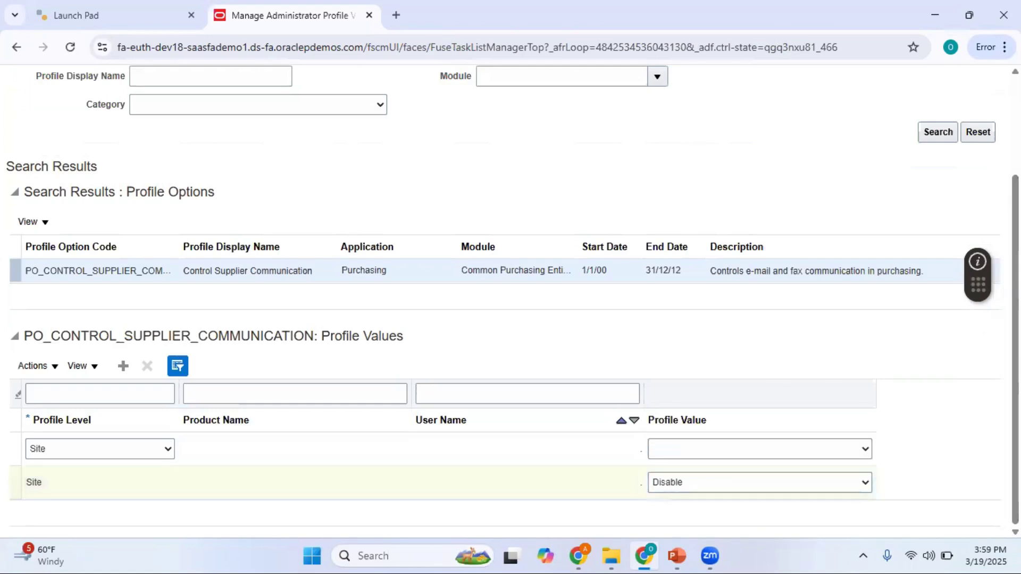
{"action": "scroll", "coordinate": [510, 298], "scroll_direction": "up", "scroll_amount": 3}
{"action": "left_click", "coordinate": [978, 118]}
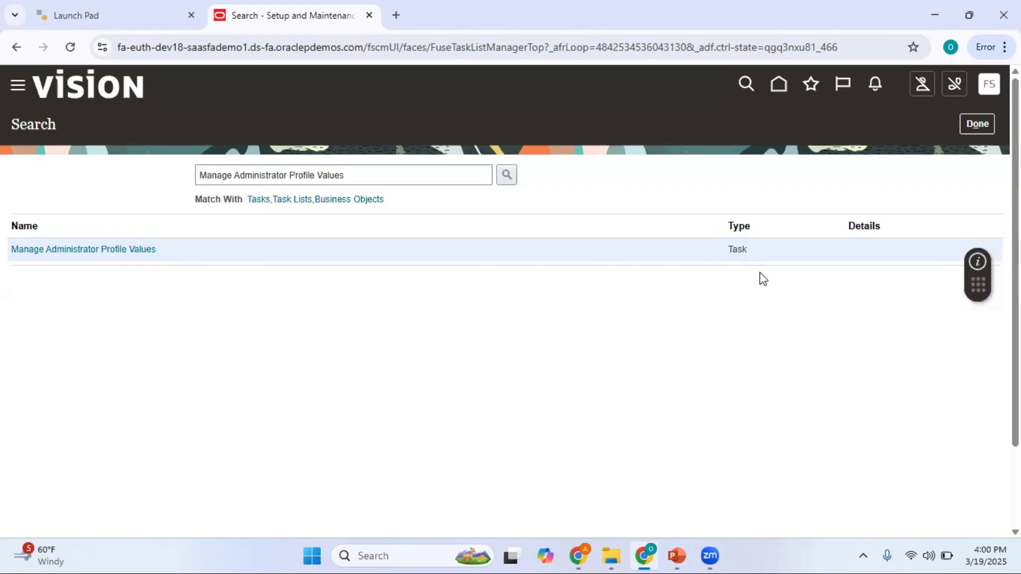
Step: Copy 'Manage Transmissions Configurations' from item 6 on the third checklist slide
{"action": "key", "text": "alt+Tab"}
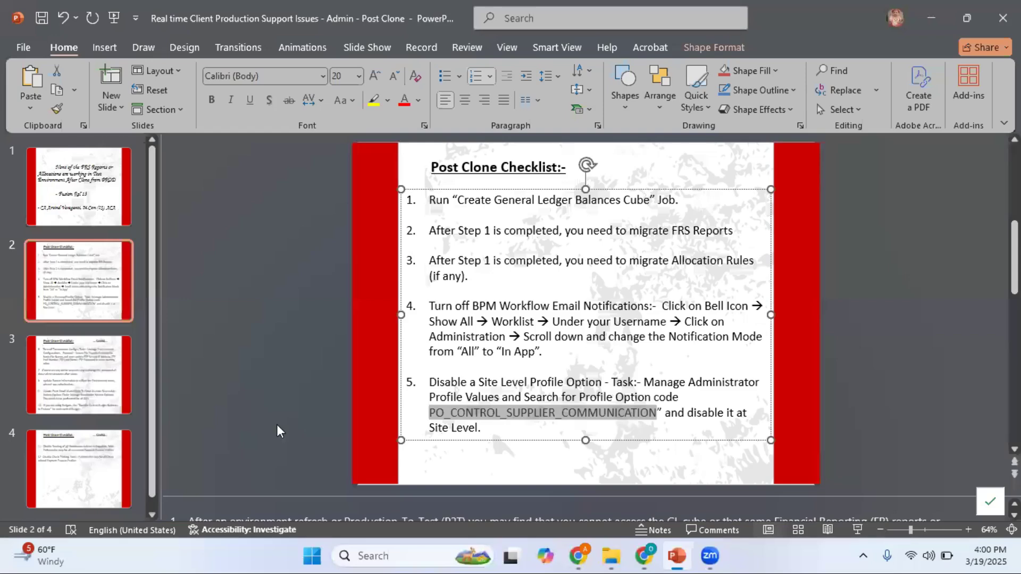
{"action": "left_click", "coordinate": [84, 387]}
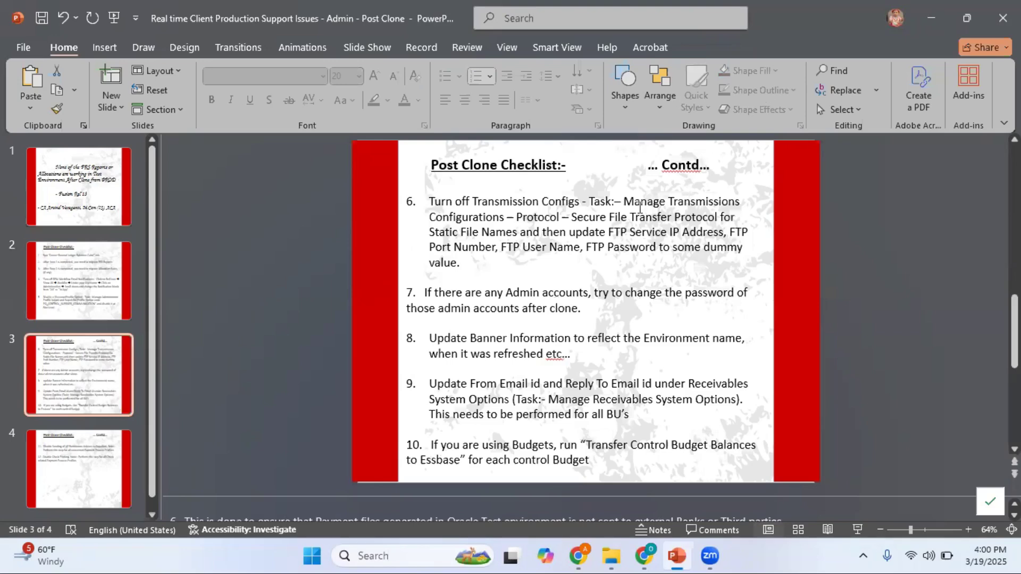
{"action": "left_click_drag", "start_coordinate": [612, 201], "coordinate": [504, 215]}
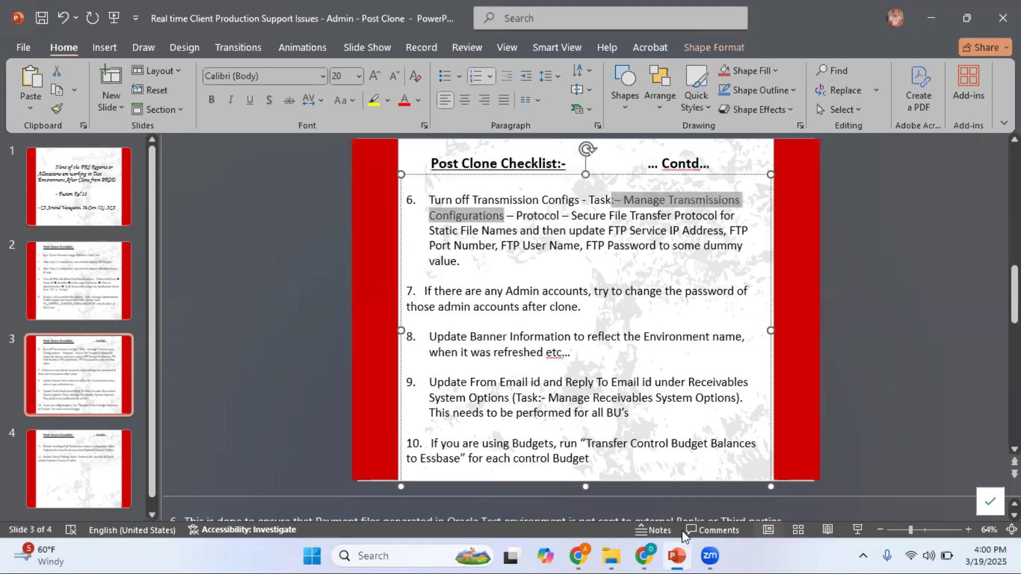
{"action": "left_click", "coordinate": [644, 555]}
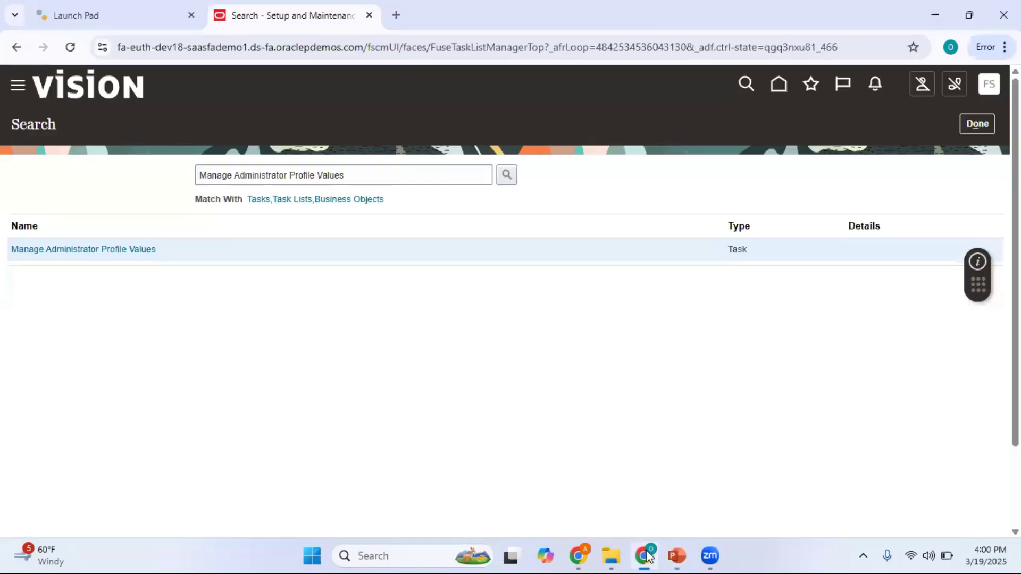
Step: Search setup tasks with the pasted 'Manage Transmissions Configurations' name
{"action": "left_click", "coordinate": [415, 170]}
{"action": "left_click_drag", "start_coordinate": [399, 173], "coordinate": [111, 192]}
{"action": "key", "text": "ctrl+v"}
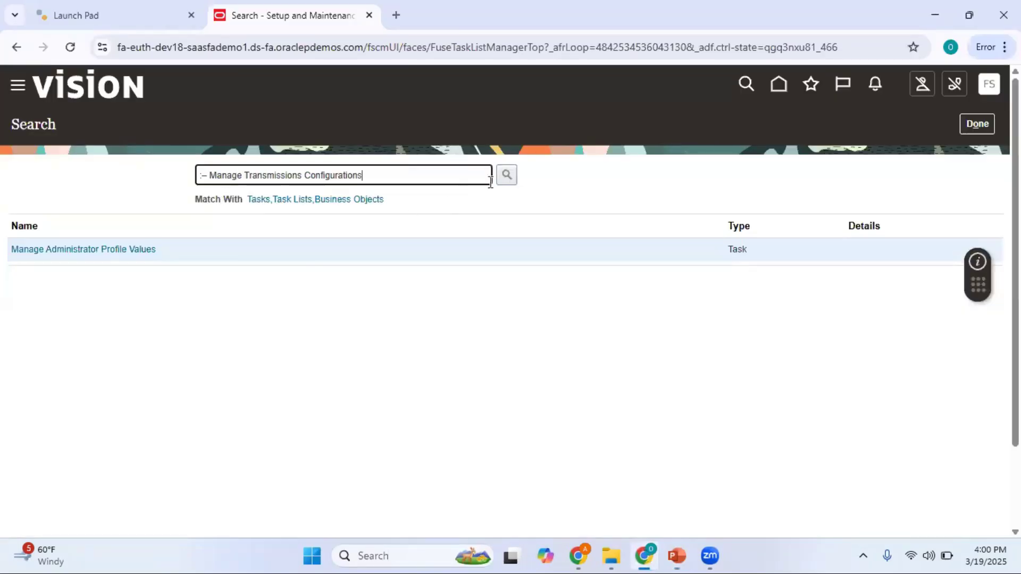
{"action": "key", "text": "Left"}
{"action": "key", "text": "Left"}
{"action": "key", "text": "Left"}
{"action": "key", "text": "Left"}
{"action": "key", "text": "Left"}
{"action": "key", "text": "Left"}
{"action": "key", "text": "Left"}
{"action": "key", "text": "Left"}
{"action": "key", "text": "Left"}
{"action": "key", "text": "Left"}
{"action": "key", "text": "Left"}
{"action": "key", "text": "Left"}
{"action": "key", "text": "Left"}
{"action": "key", "text": "Left"}
{"action": "key", "text": "Left"}
{"action": "key", "text": "Left"}
{"action": "key", "text": "Left"}
{"action": "key", "text": "Left"}
{"action": "key", "text": "Left"}
{"action": "key", "text": "Left"}
{"action": "key", "text": "Left"}
{"action": "key", "text": "Left"}
{"action": "key", "text": "Left"}
{"action": "key", "text": "Left"}
{"action": "key", "text": "Left"}
{"action": "key", "text": "Left"}
{"action": "key", "text": "Left"}
{"action": "key", "text": "Left"}
{"action": "key", "text": "Left"}
{"action": "key", "text": "Left"}
{"action": "key", "text": "Left"}
{"action": "key", "text": "Left"}
{"action": "key", "text": "Left"}
{"action": "key", "text": "Delete"}
{"action": "key", "text": "Delete"}
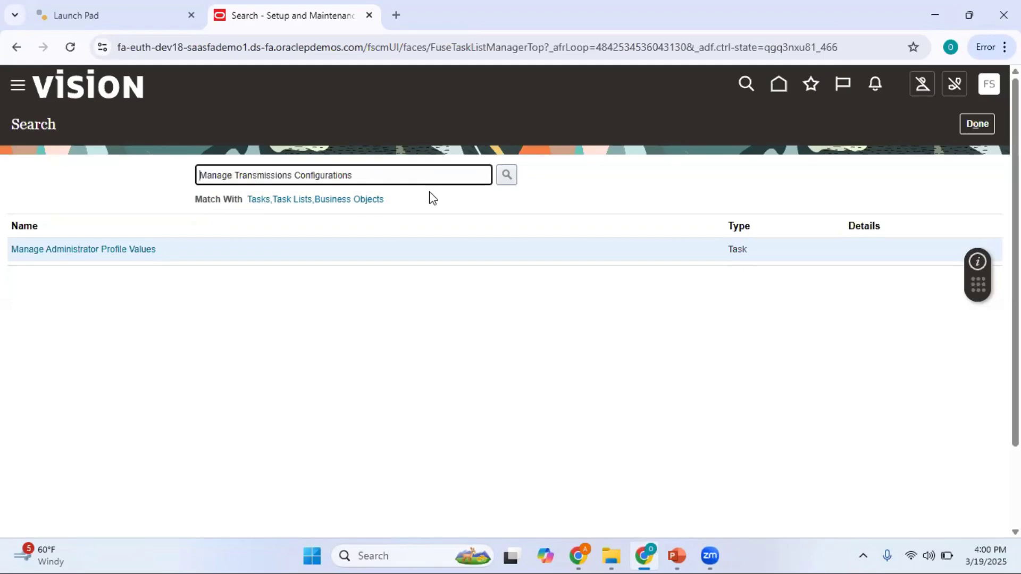
{"action": "key", "text": "Return"}
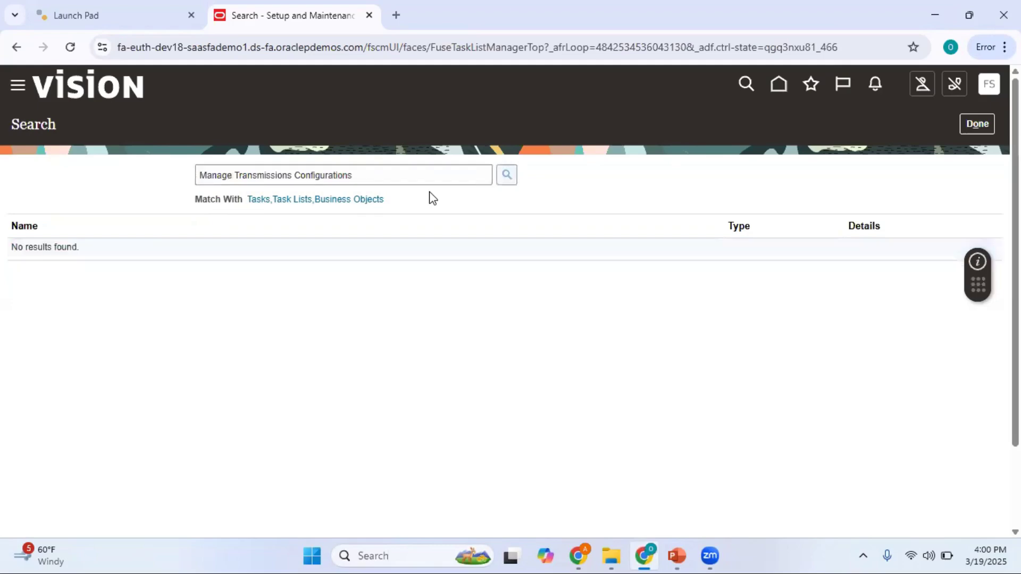
Step: Re-search with wildcard 'Manage%Transmiss%' and open Manage Transmission Configurations
{"action": "left_click_drag", "start_coordinate": [387, 175], "coordinate": [59, 177]}
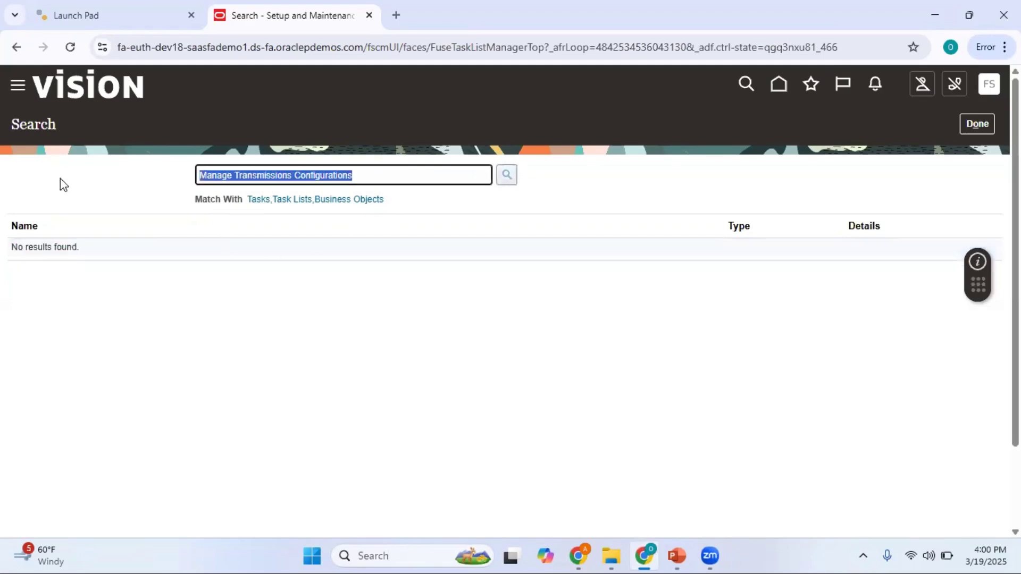
{"action": "type", "text": "Manage%TY"}
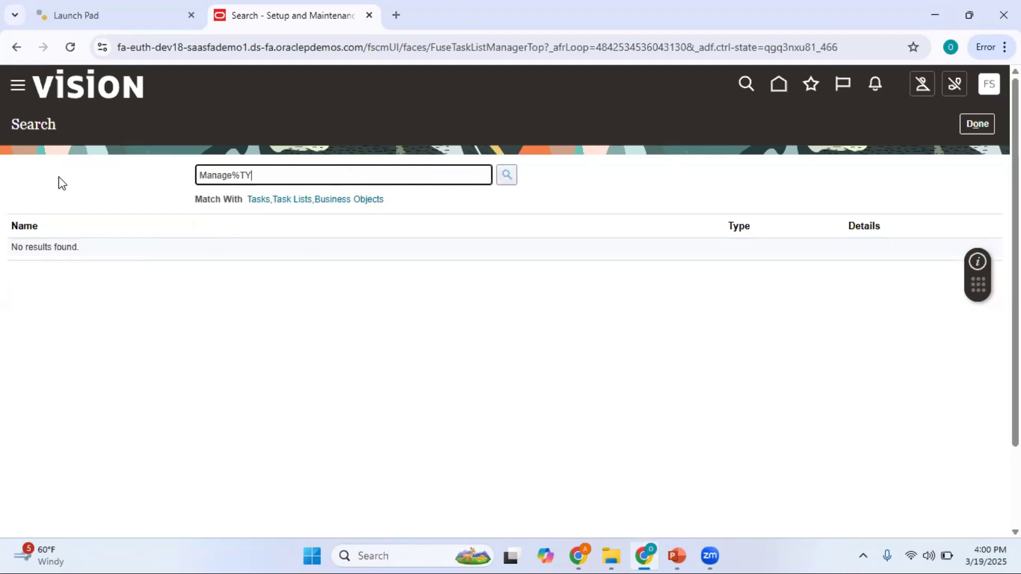
{"action": "key", "text": "BackSpace"}
{"action": "type", "text": "ransmiss%"}
{"action": "key", "text": "Return"}
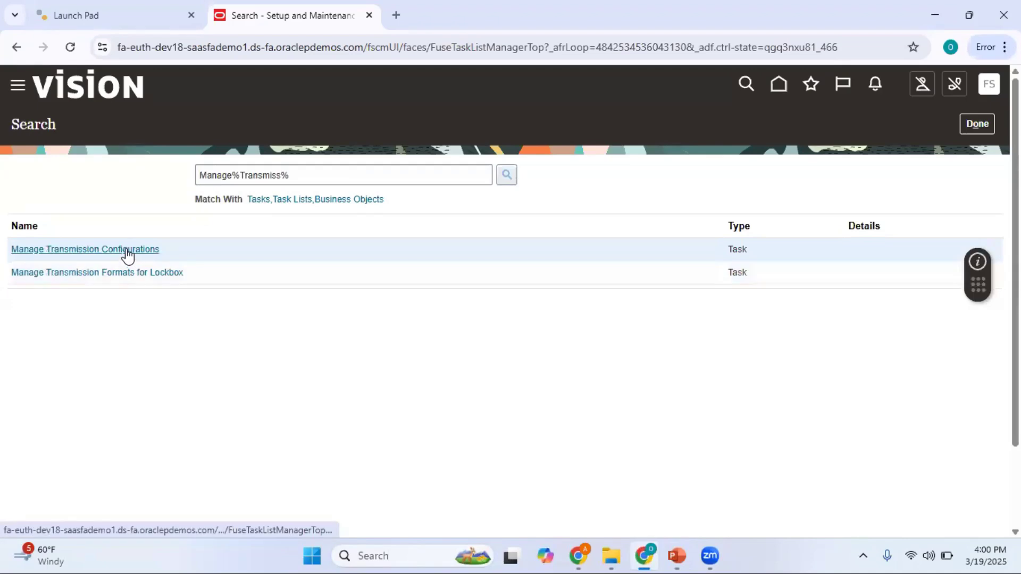
{"action": "left_click", "coordinate": [127, 255]}
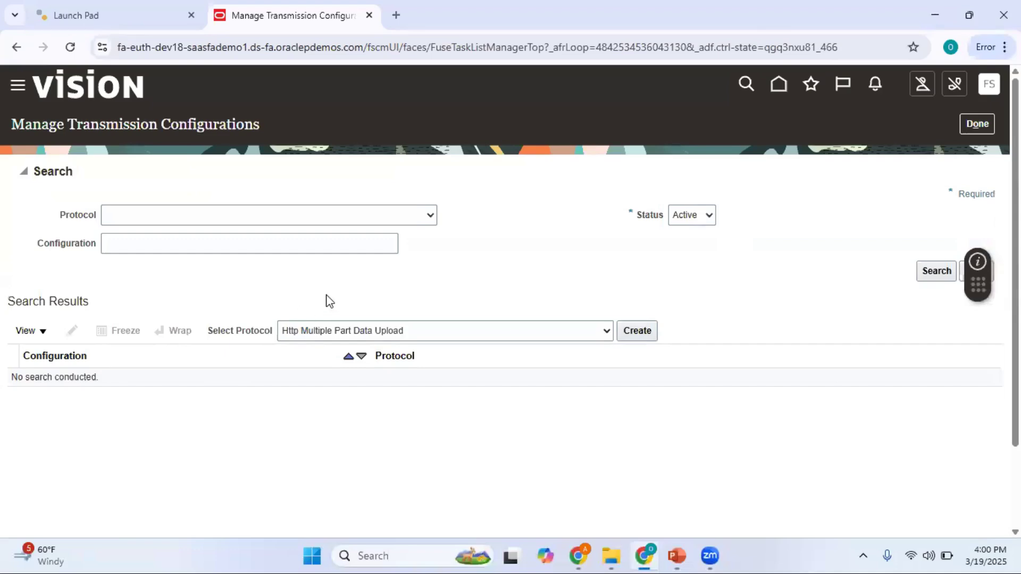
Step: Search configurations filtered by Secure File Transfer Retrieval Protocol for Static File Names
{"action": "left_click", "coordinate": [430, 217]}
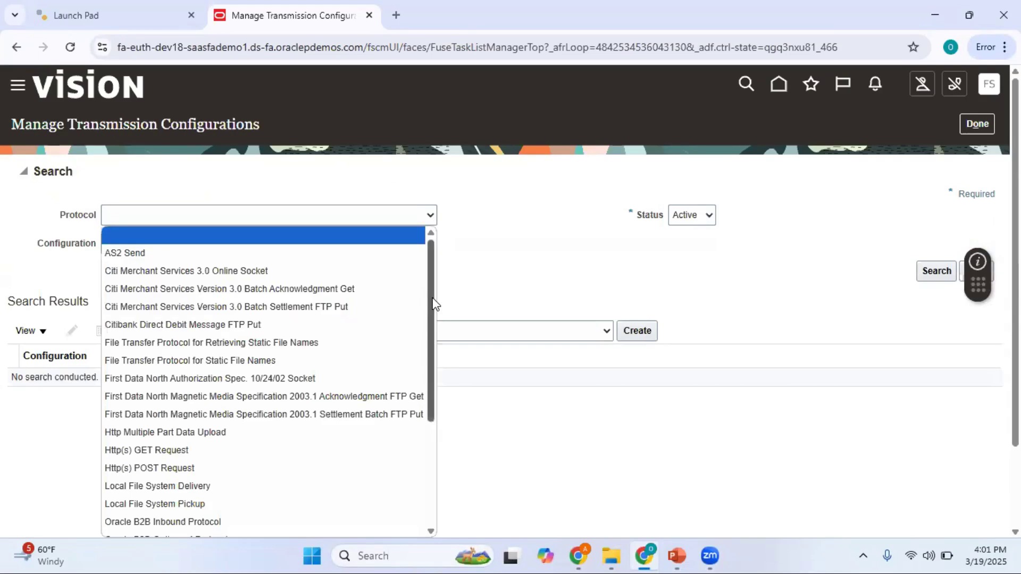
{"action": "left_click_drag", "start_coordinate": [433, 305], "coordinate": [442, 393]}
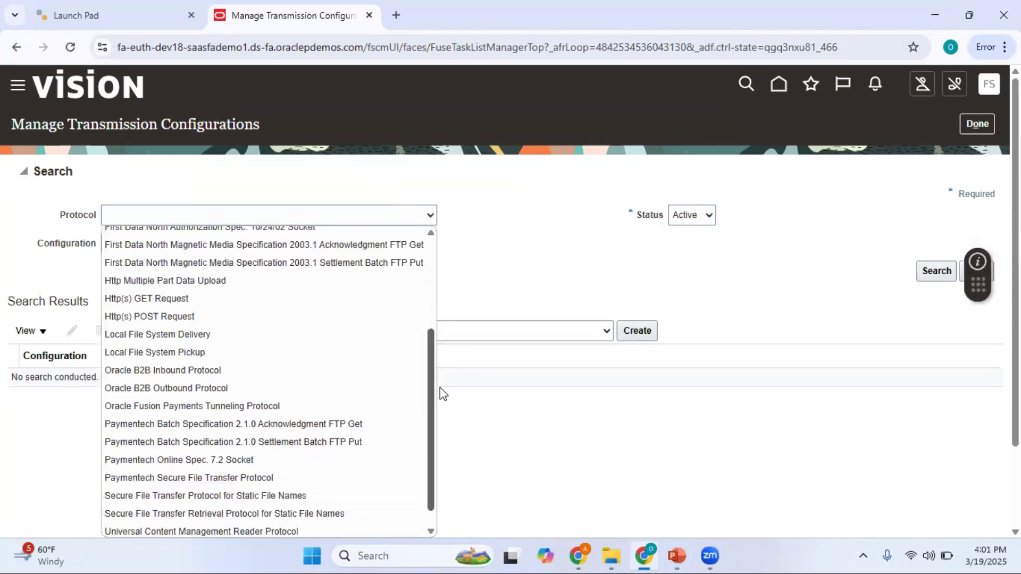
{"action": "left_click_drag", "start_coordinate": [440, 394], "coordinate": [439, 426]}
{"action": "left_click", "coordinate": [341, 491]}
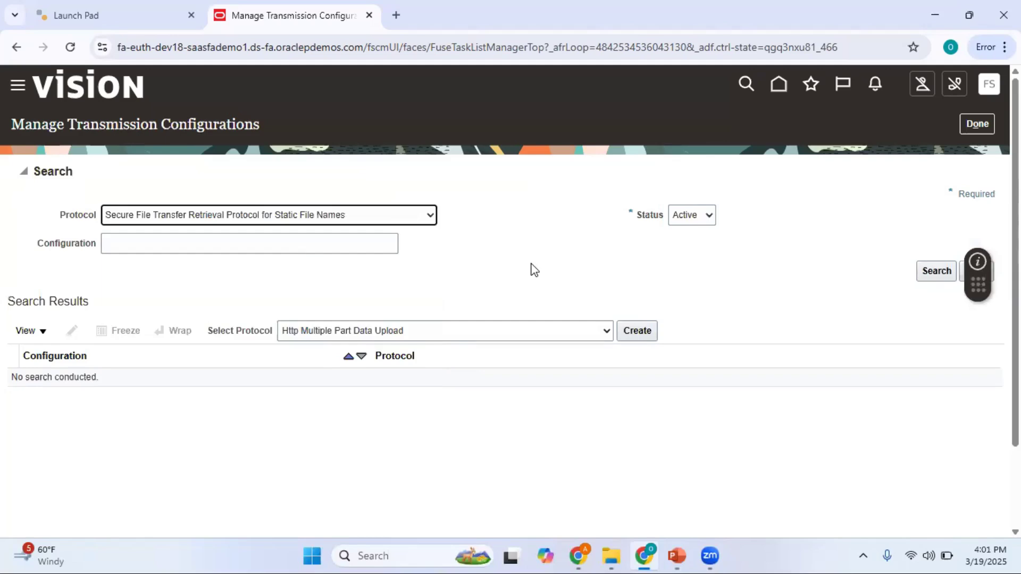
{"action": "left_click", "coordinate": [939, 268]}
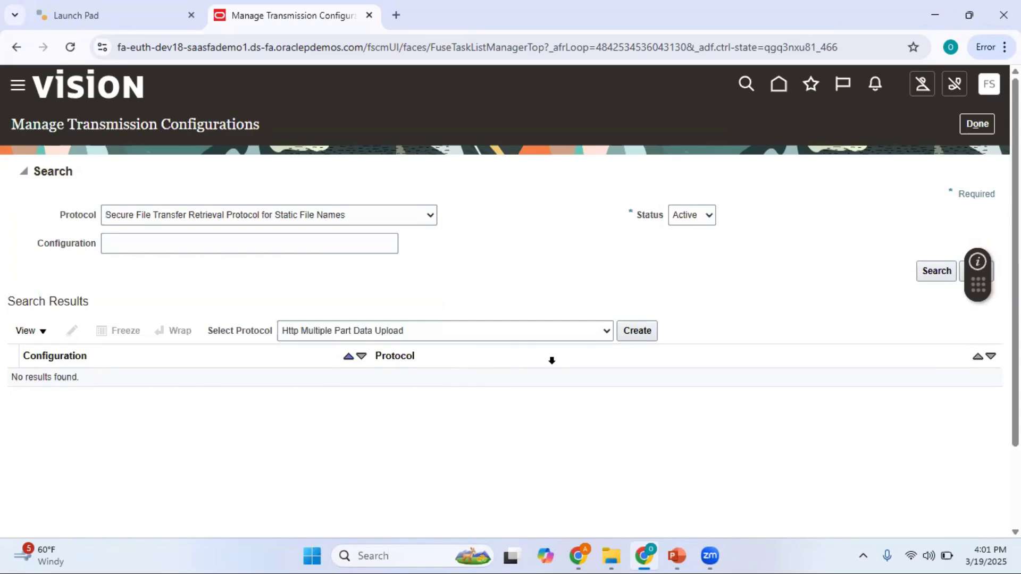
Step: Start a new configuration with that protocol, then discard it without saving
{"action": "left_click", "coordinate": [596, 339]}
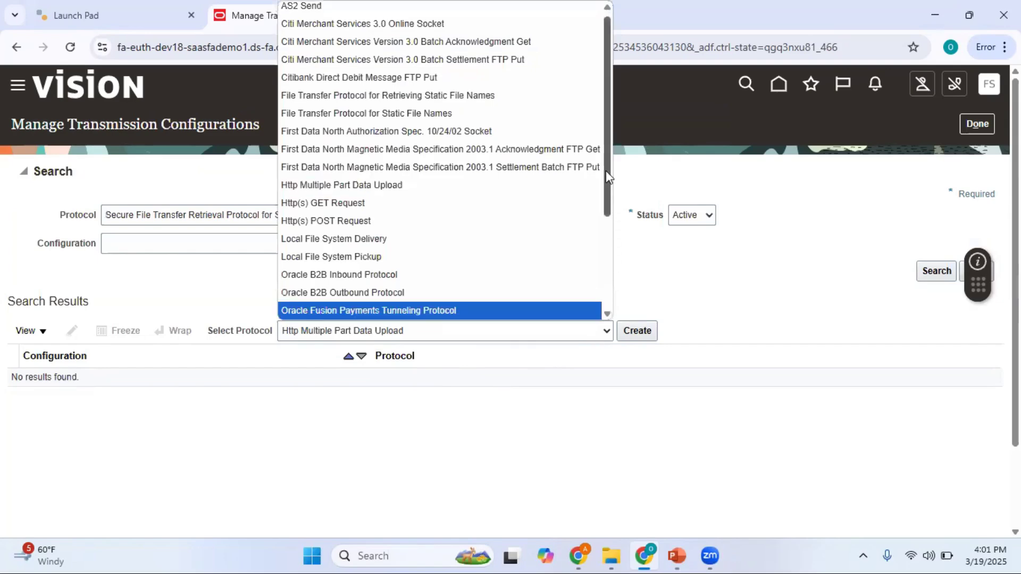
{"action": "left_click_drag", "start_coordinate": [607, 174], "coordinate": [607, 266]}
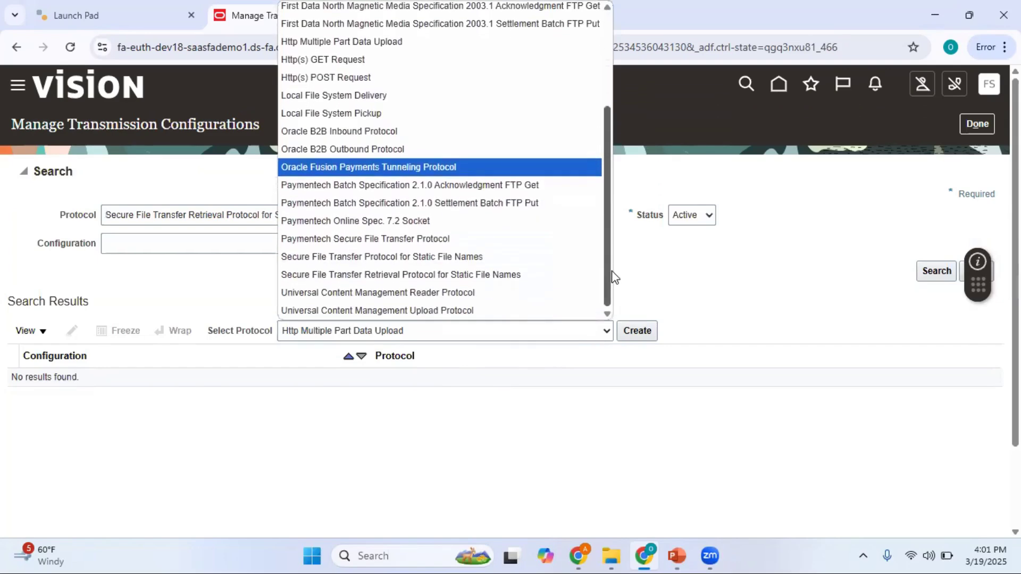
{"action": "left_click", "coordinate": [546, 274]}
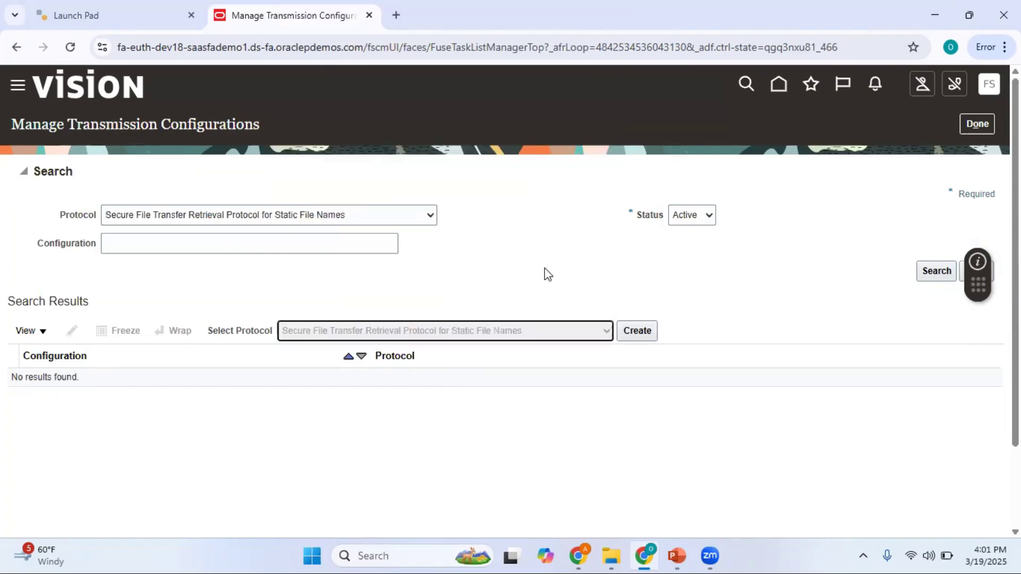
{"action": "left_click", "coordinate": [638, 331]}
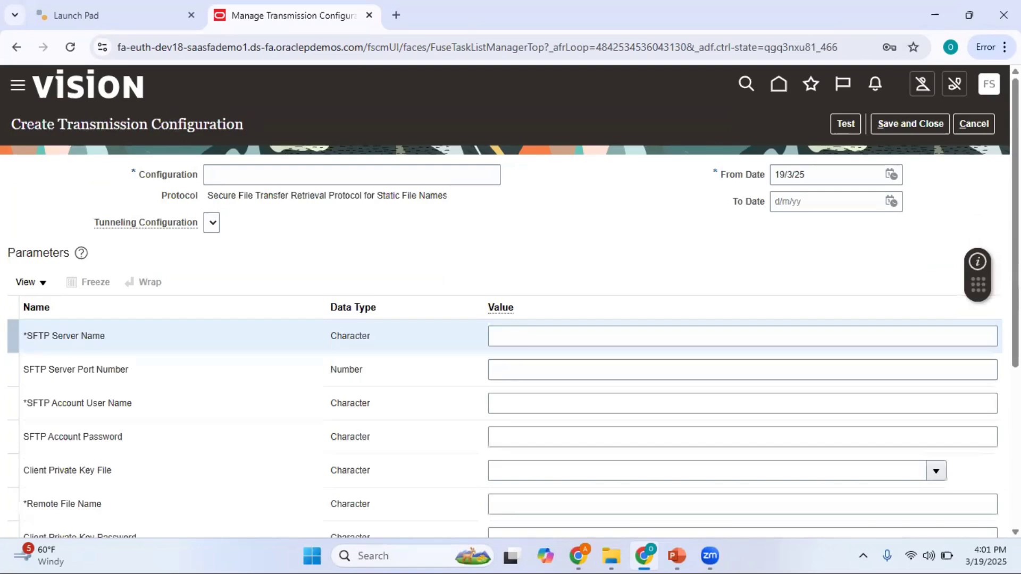
{"action": "scroll", "coordinate": [511, 297], "scroll_direction": "down", "scroll_amount": 2}
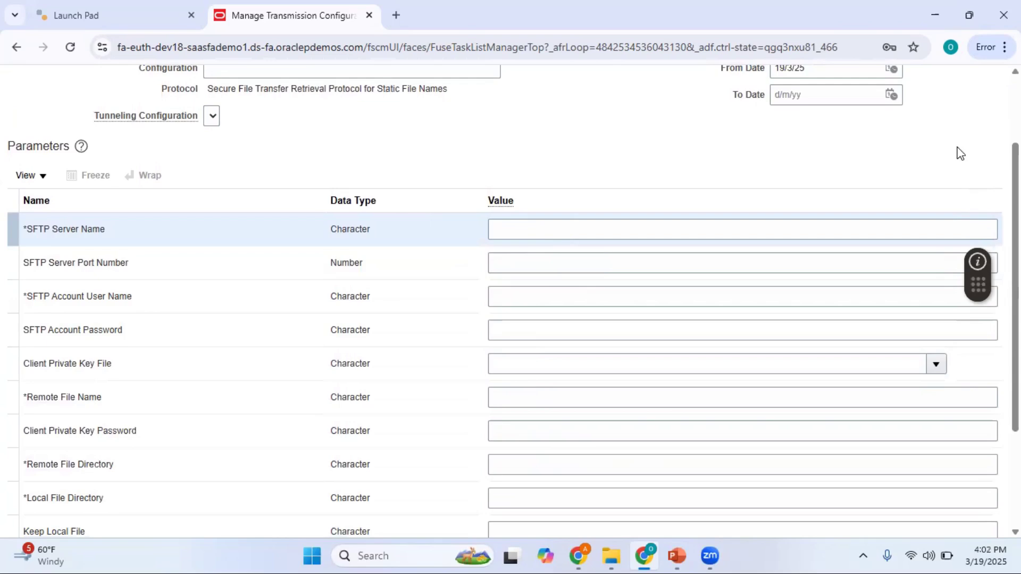
{"action": "scroll", "coordinate": [957, 153], "scroll_direction": "up", "scroll_amount": 2}
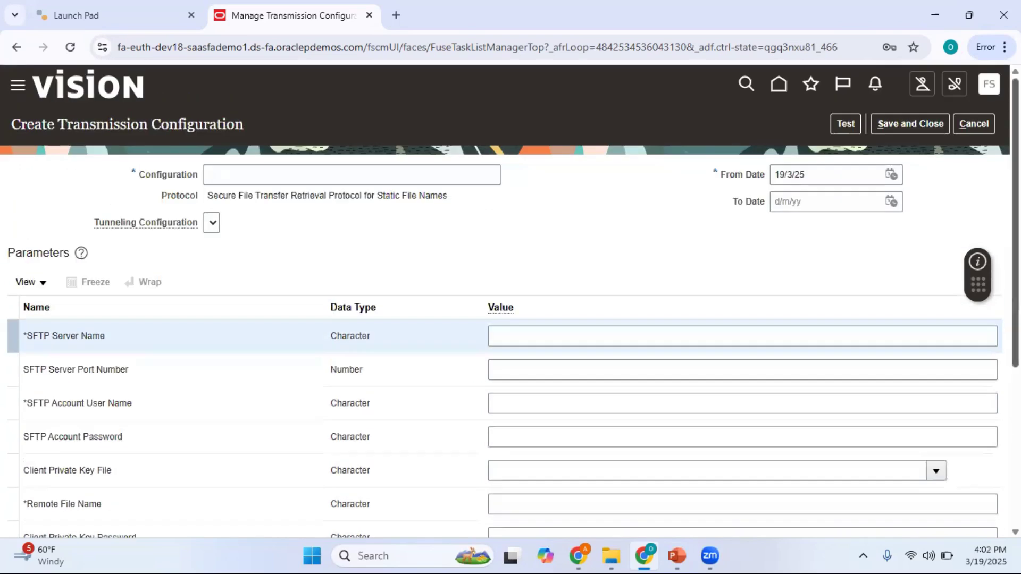
{"action": "left_click", "coordinate": [973, 123]}
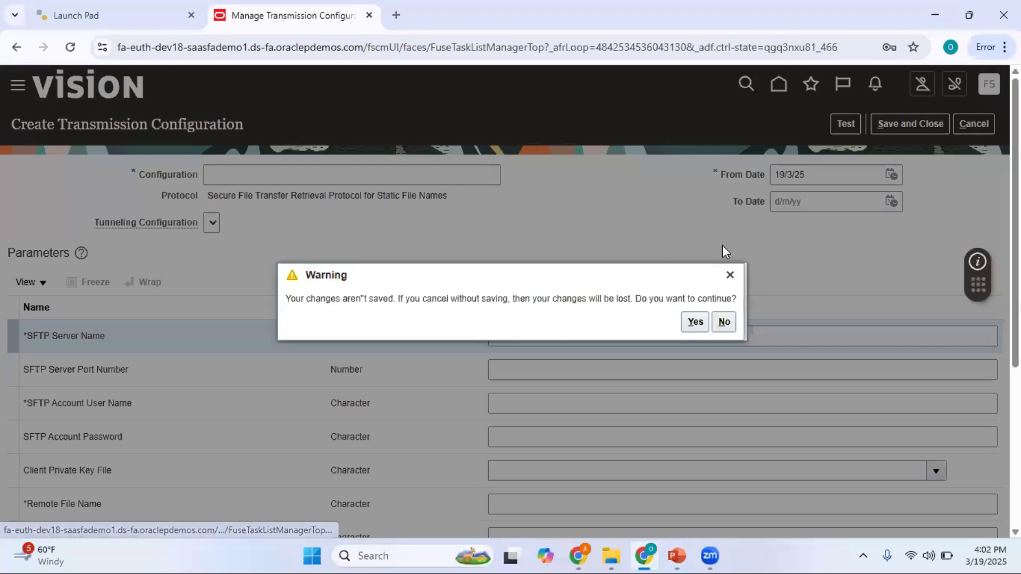
{"action": "left_click", "coordinate": [695, 322]}
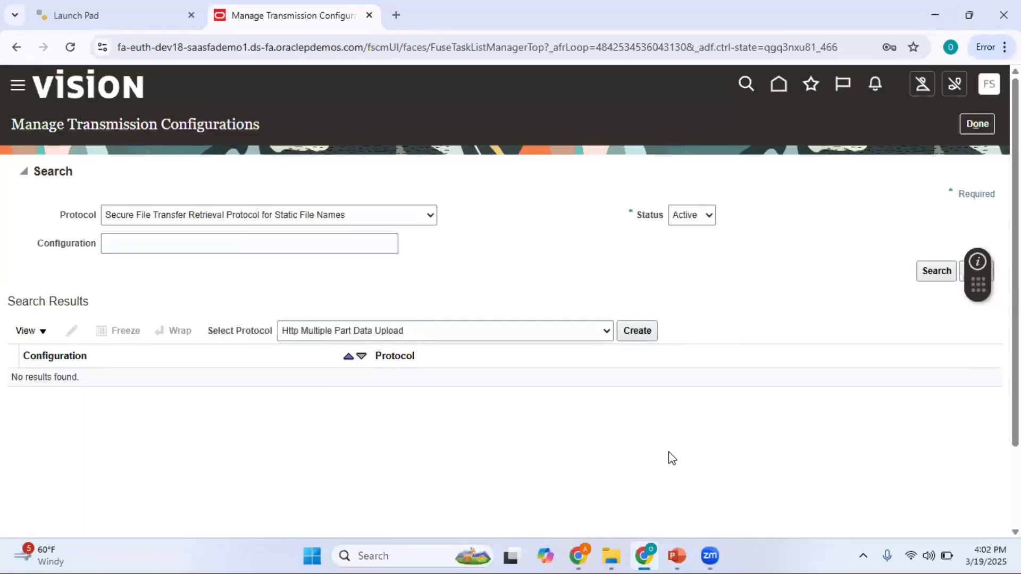
{"action": "left_click", "coordinate": [678, 555]}
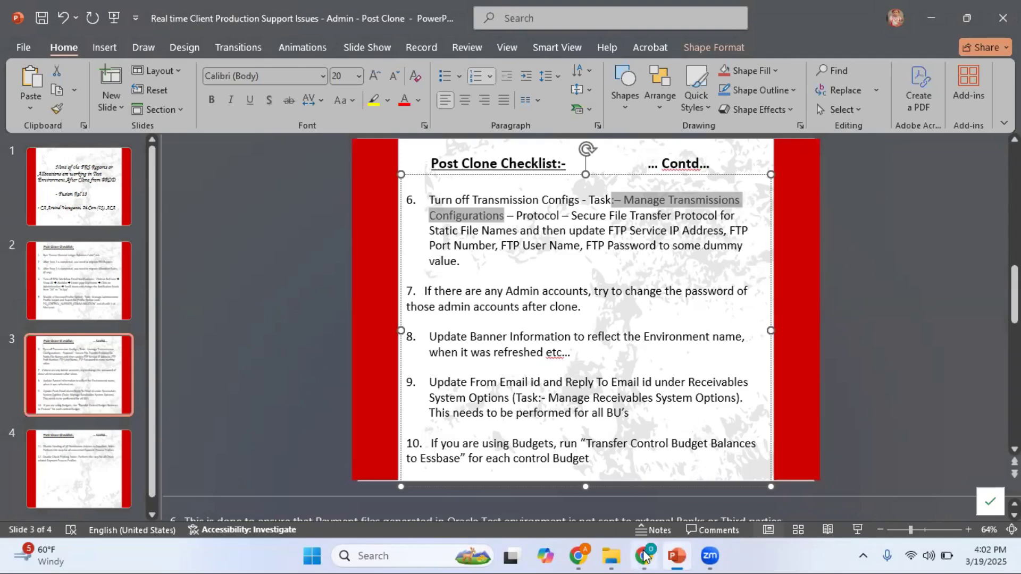
Step: Return to the Manage Transmission Configurations page in Chrome
{"action": "mouse_move", "coordinate": [643, 556]}
{"action": "left_click", "coordinate": [657, 510]}
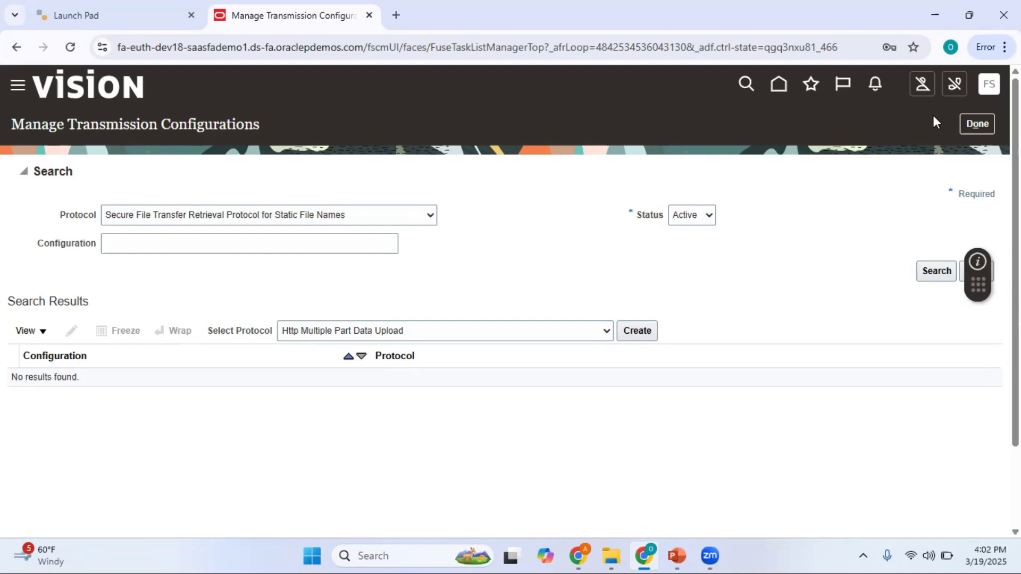
Step: Close the task, search 'Manage%Admin%Prof%Valu%', and open Manage Administrator Profile Values
{"action": "left_click", "coordinate": [976, 123]}
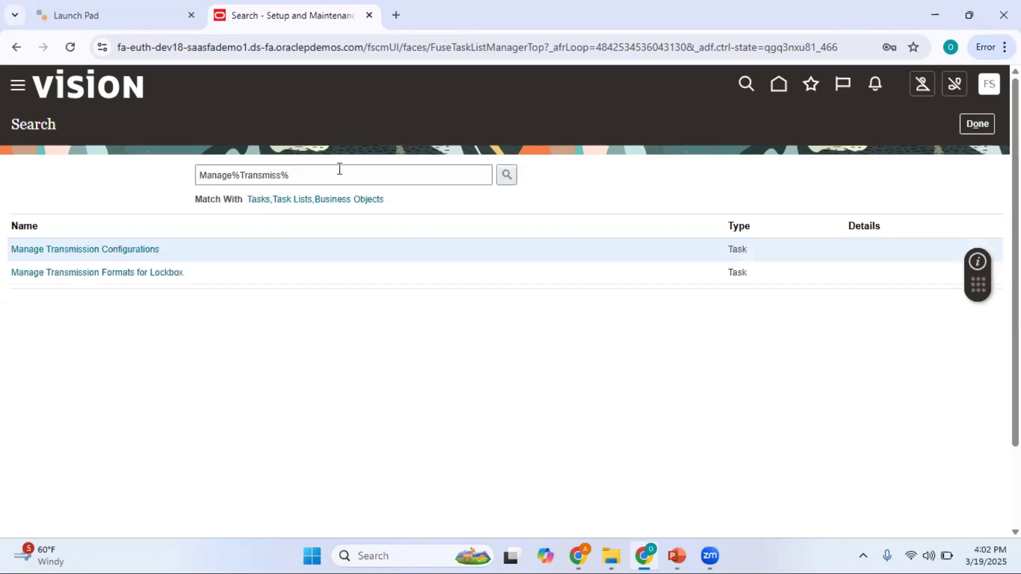
{"action": "left_click_drag", "start_coordinate": [334, 179], "coordinate": [106, 183]}
{"action": "type", "text": "M"}
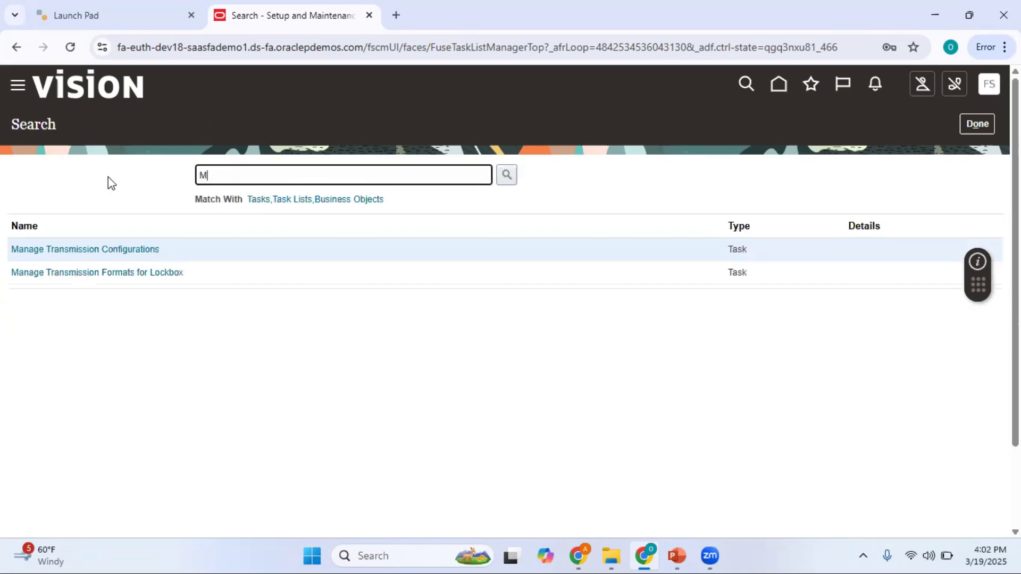
{"action": "type", "text": "anage%Admin%Prof%Val"}
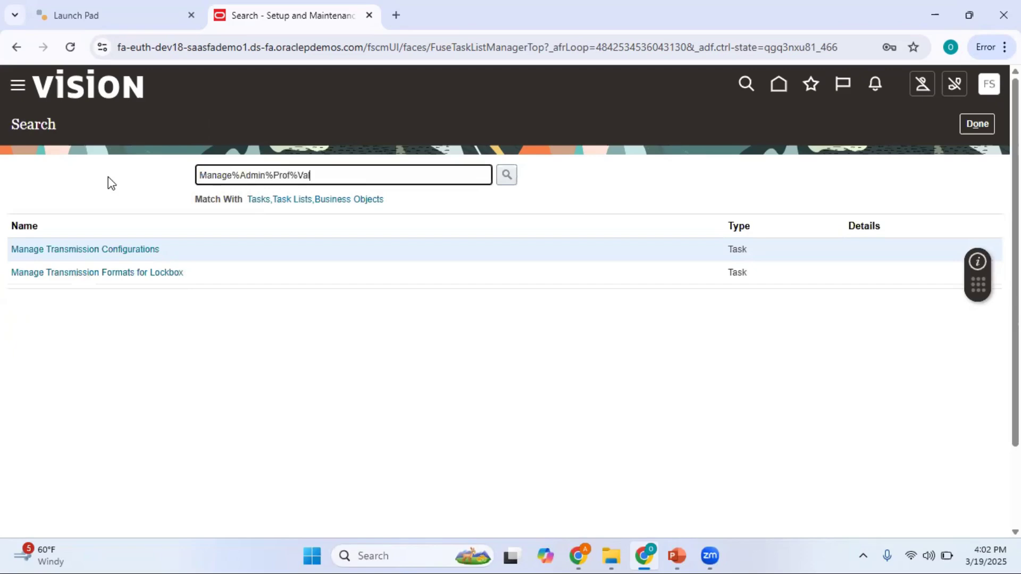
{"action": "type", "text": "u%"}
{"action": "key", "text": "Return"}
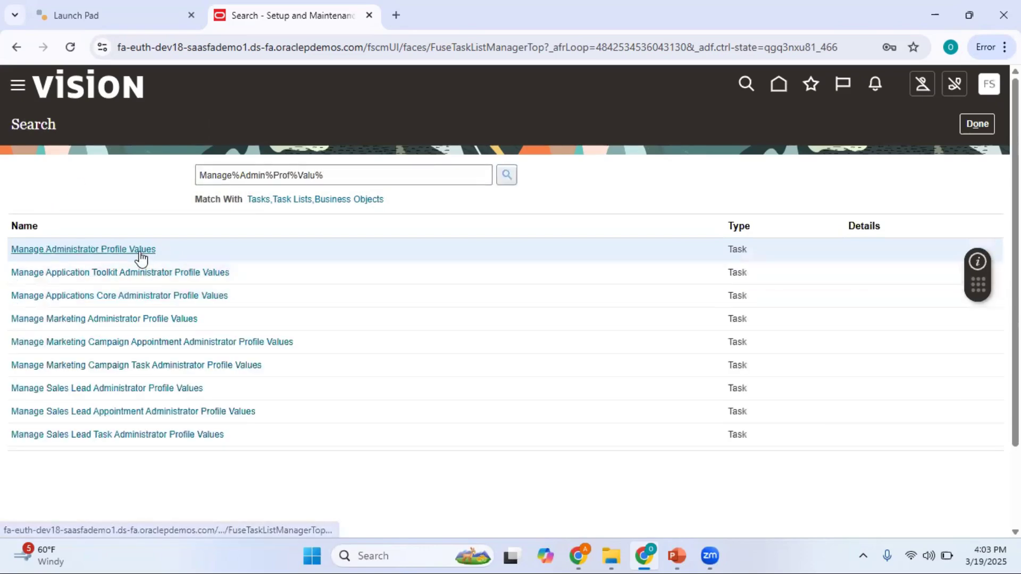
{"action": "left_click", "coordinate": [140, 252]}
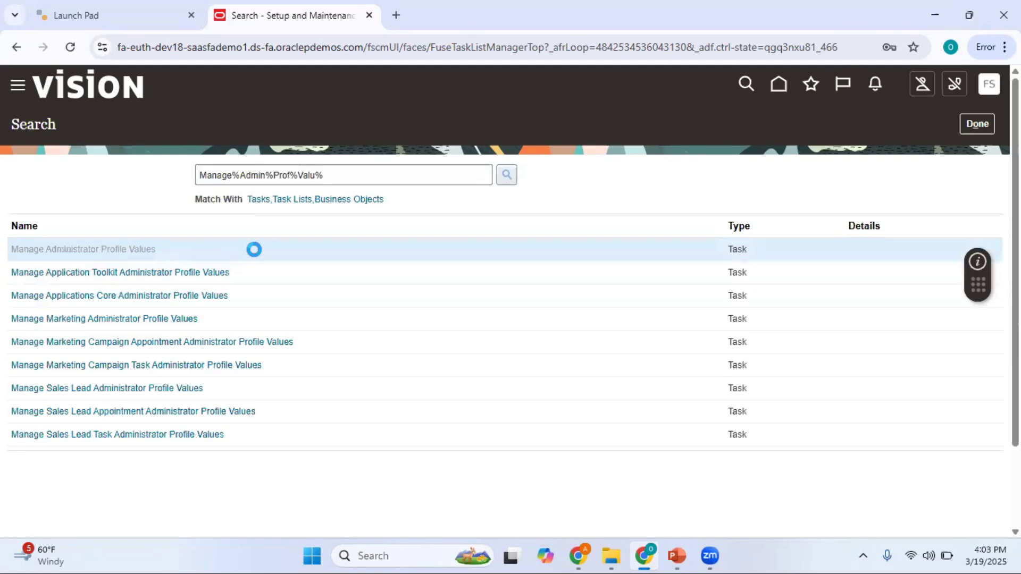
Step: Search profile options for FND_BANNER and select FND_BANNER_MESSAGE
{"action": "left_click", "coordinate": [222, 179]}
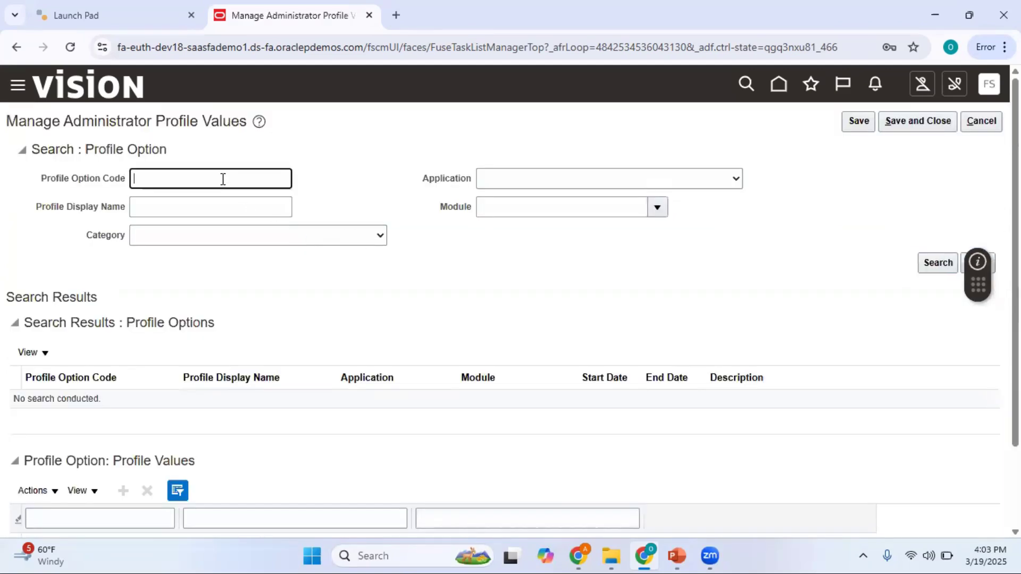
{"action": "type", "text": "FND_BANNER"}
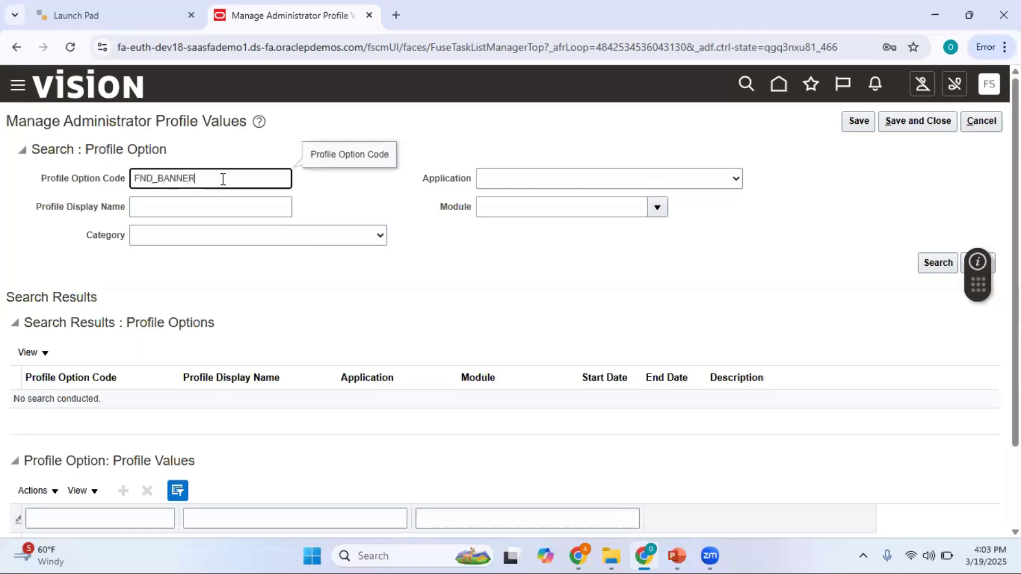
{"action": "key", "text": "Return"}
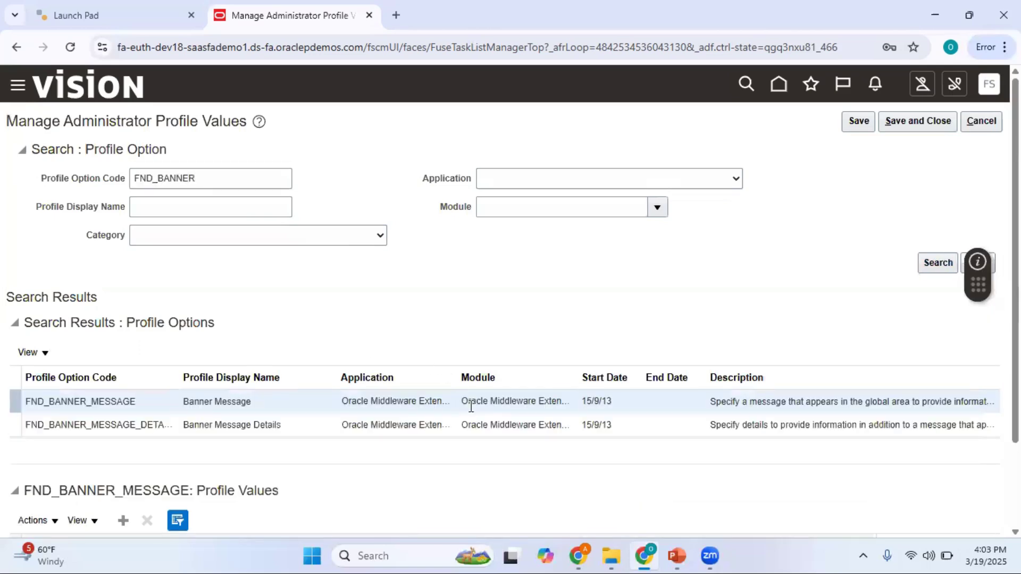
{"action": "scroll", "coordinate": [720, 335], "scroll_direction": "down", "scroll_amount": 2}
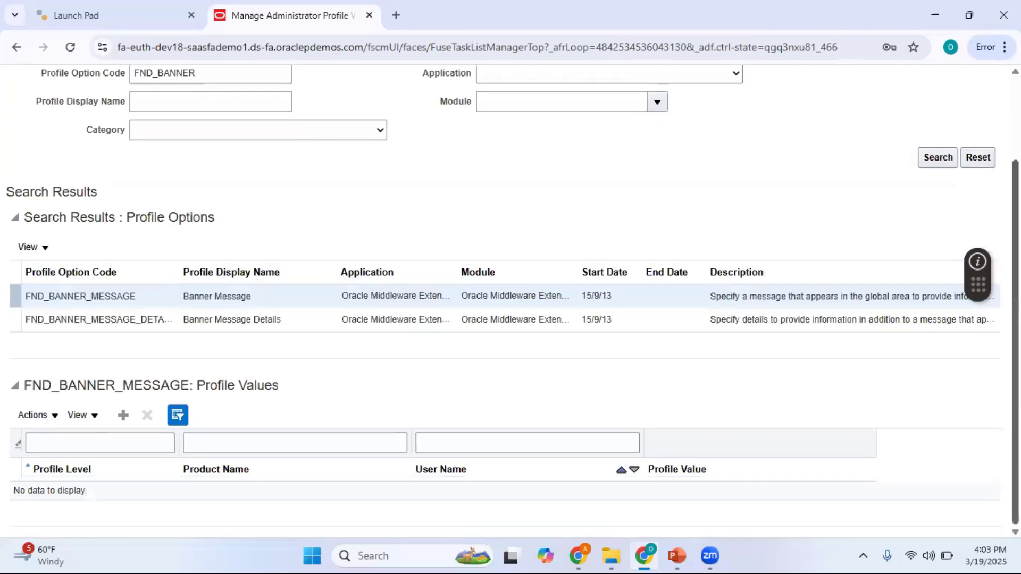
{"action": "left_click", "coordinate": [296, 317]}
{"action": "left_click", "coordinate": [267, 297]}
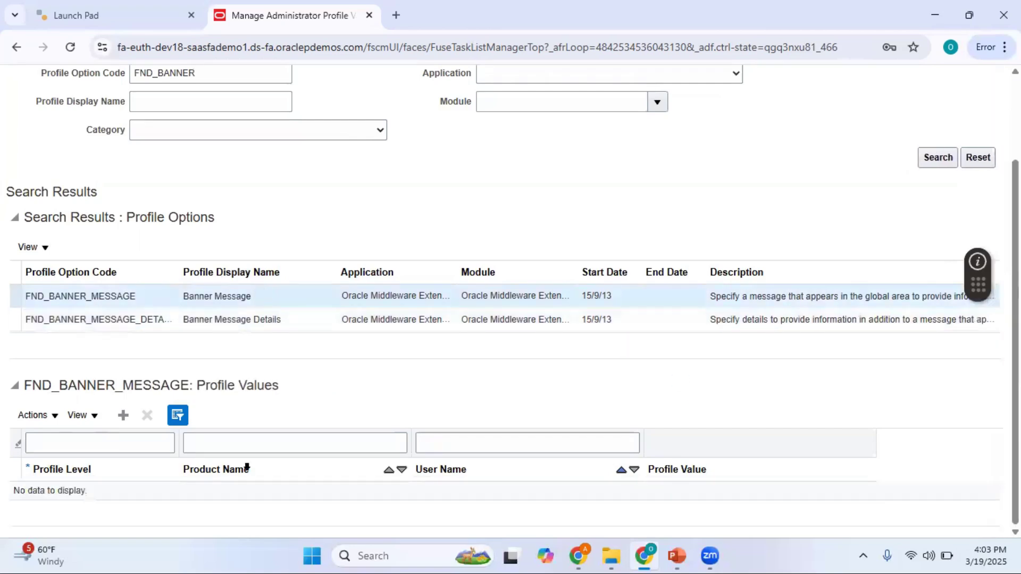
Step: Add a Site-level FND_BANNER_MESSAGE value of 'This is a Test Environment'
{"action": "left_click", "coordinate": [122, 415]}
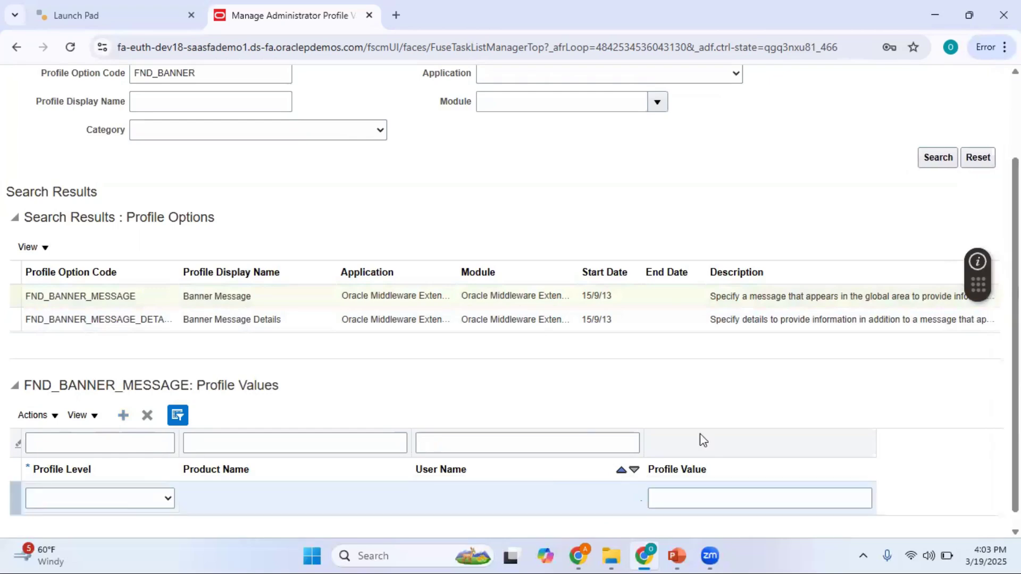
{"action": "left_click", "coordinate": [165, 498]}
{"action": "left_click", "coordinate": [110, 478]}
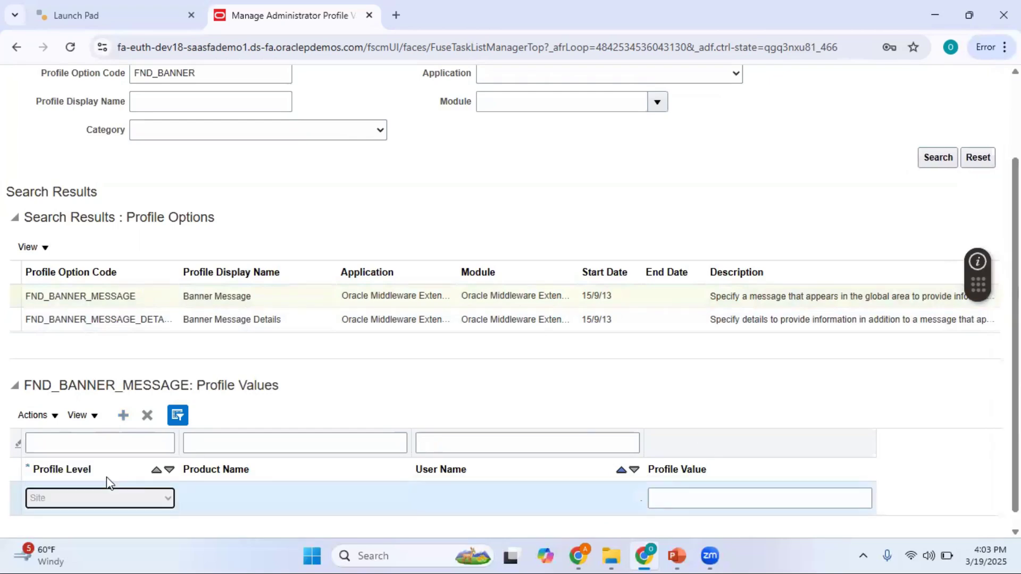
{"action": "left_click", "coordinate": [708, 494]}
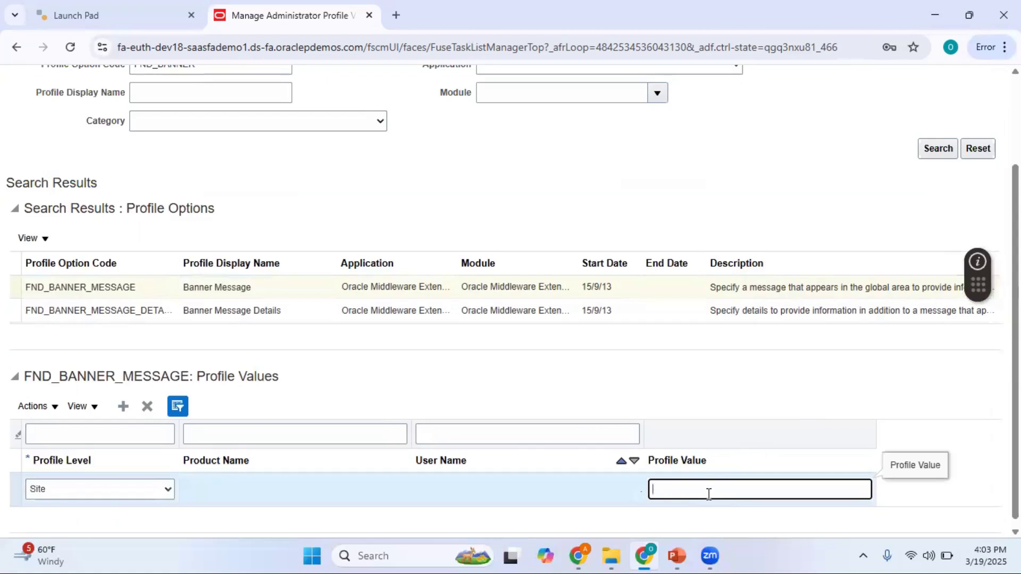
{"action": "type", "text": "This is a Test Environment"}
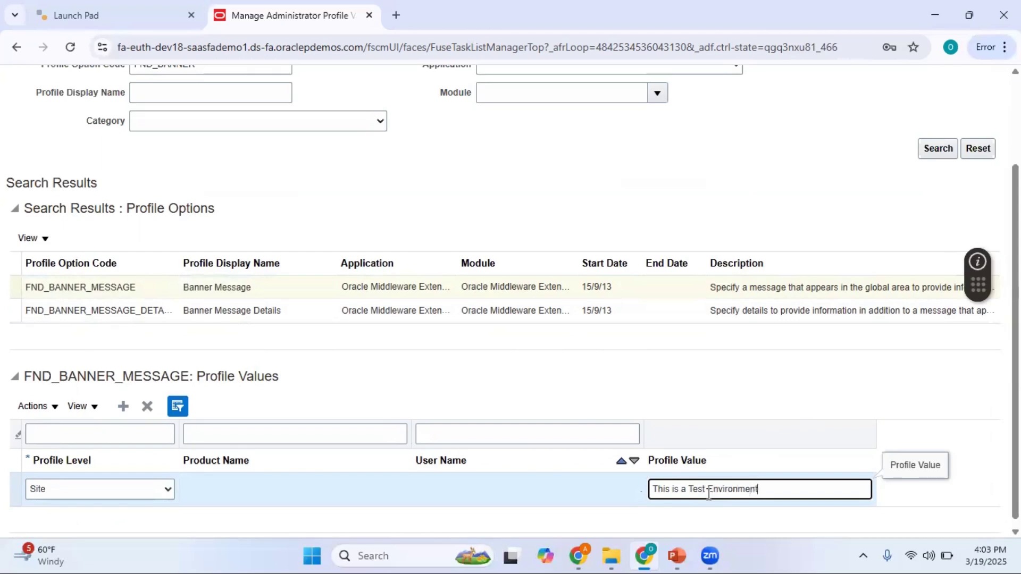
{"action": "key", "text": "BackSpace"}
{"action": "key", "text": "BackSpace"}
{"action": "key", "text": "BackSpace"}
{"action": "type", "text": "ent"}
{"action": "left_click", "coordinate": [914, 392]}
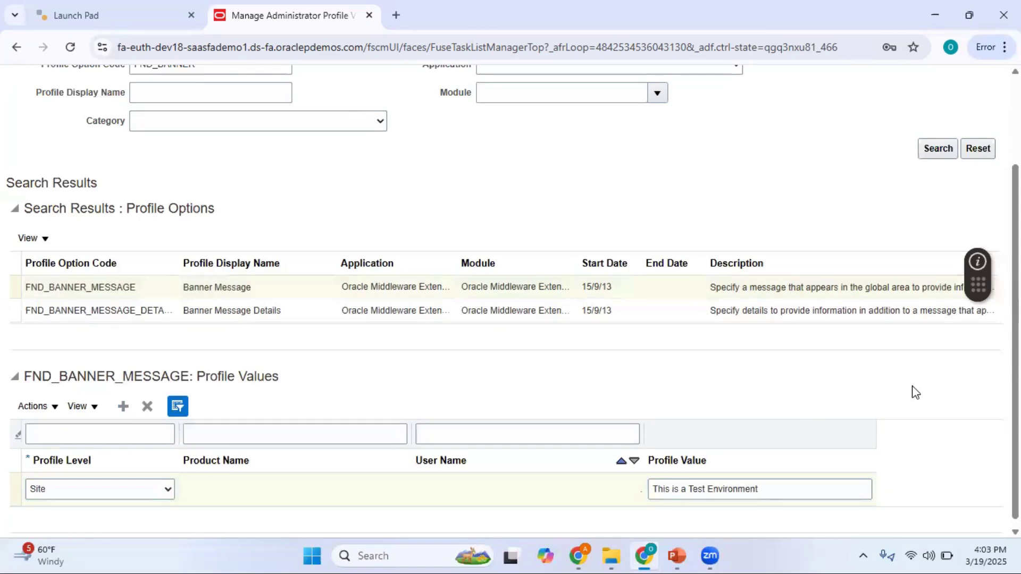
Step: Review the Banner Message Details values, then save and close
{"action": "left_click", "coordinate": [643, 312]}
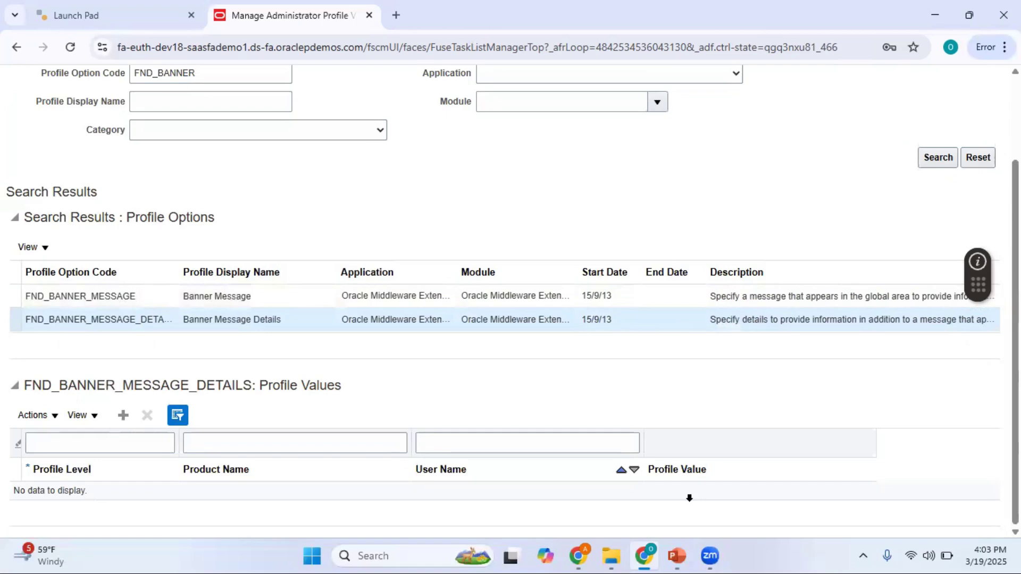
{"action": "left_click", "coordinate": [627, 297]}
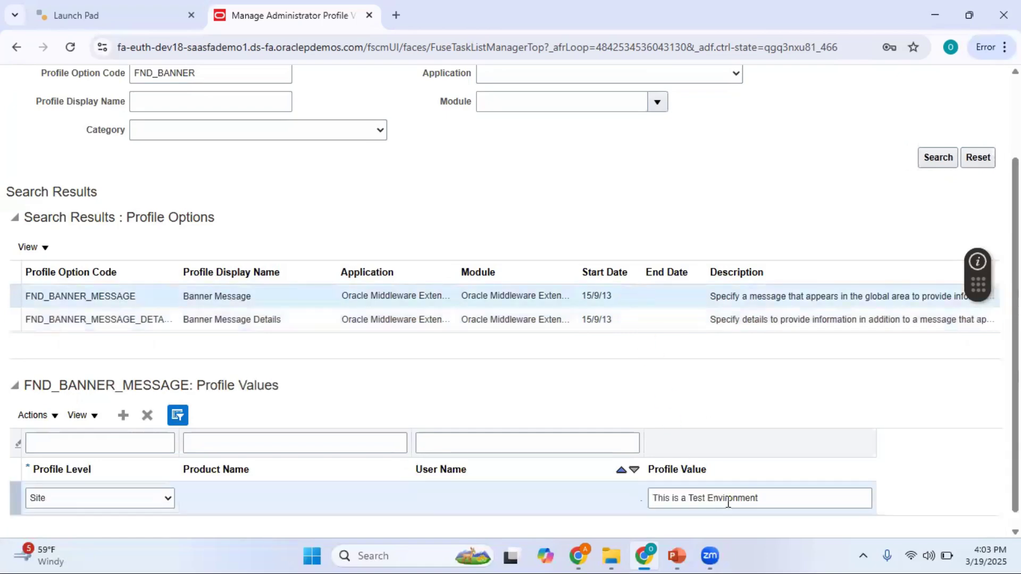
{"action": "scroll", "coordinate": [511, 302], "scroll_direction": "up", "scroll_amount": 2}
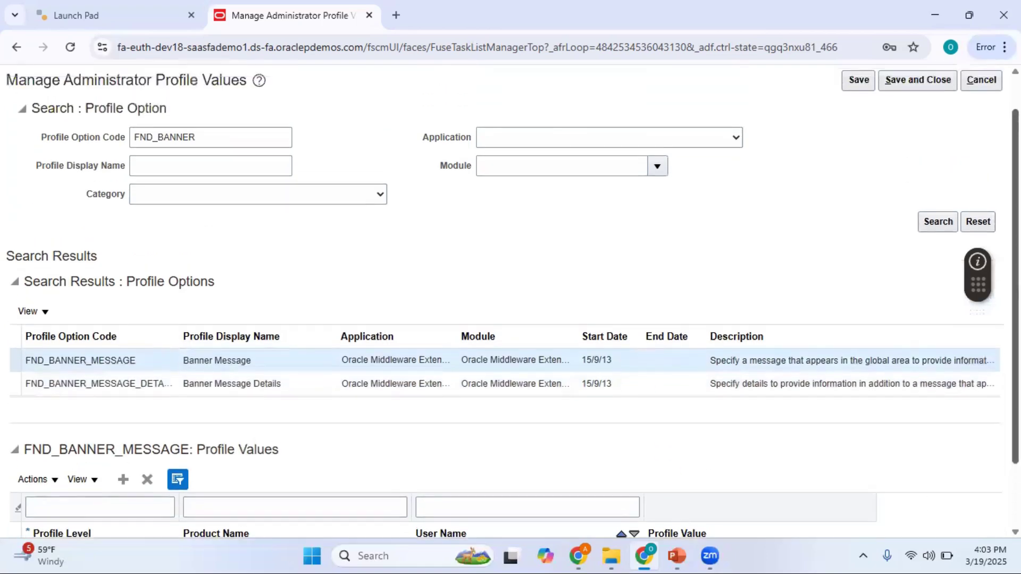
{"action": "scroll", "coordinate": [944, 208], "scroll_direction": "down", "scroll_amount": 2}
{"action": "scroll", "coordinate": [944, 209], "scroll_direction": "up", "scroll_amount": 3}
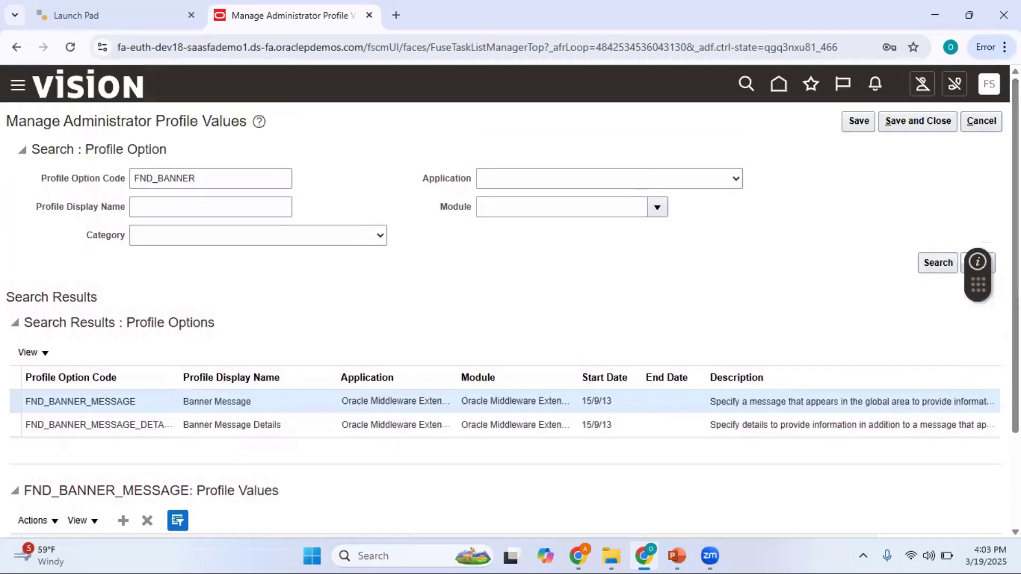
{"action": "left_click", "coordinate": [929, 125]}
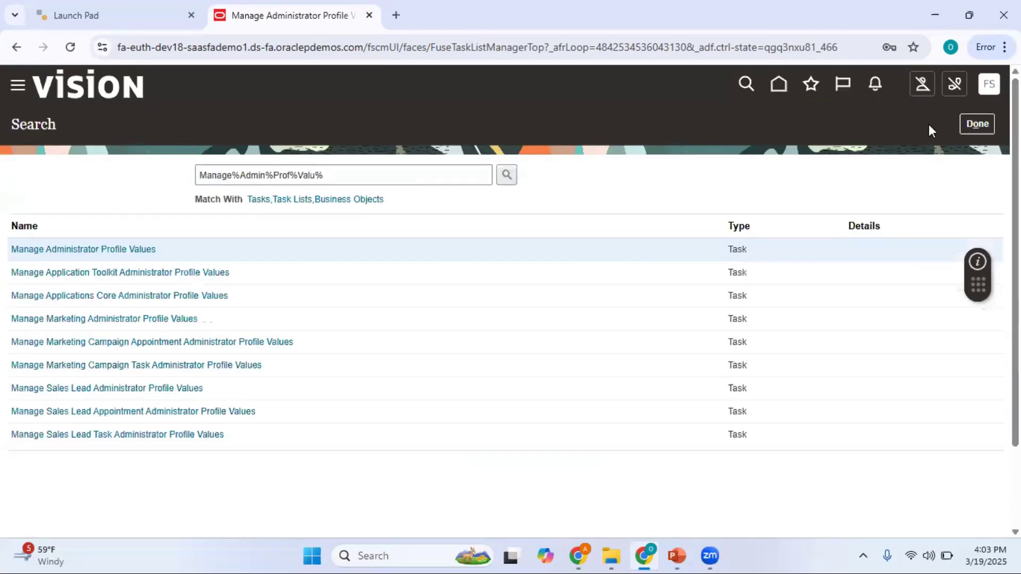
Step: Return to the Fusion home page and select 'Manage Receivables System Options' in checklist item 9
{"action": "left_click", "coordinate": [970, 126]}
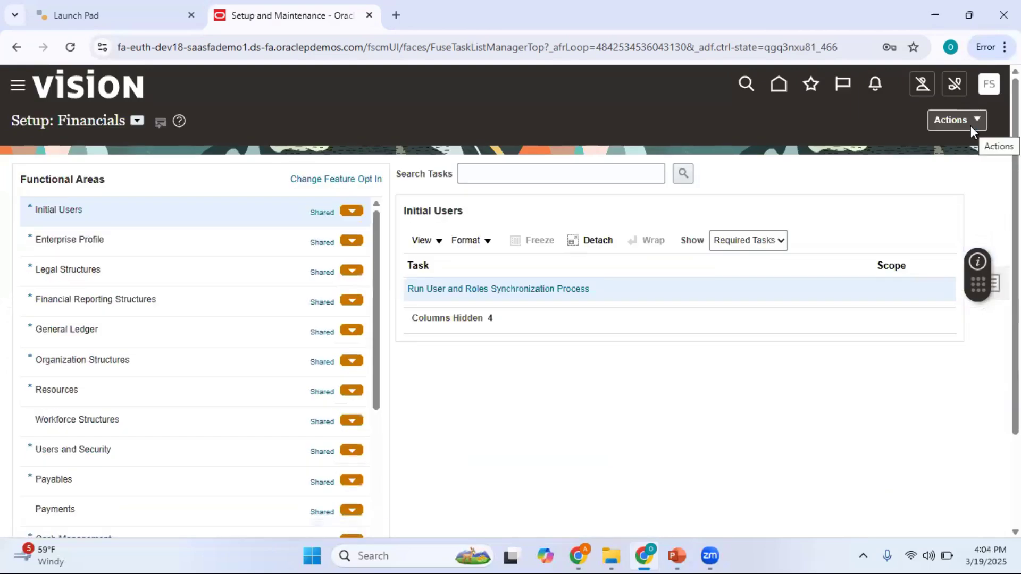
{"action": "left_click", "coordinate": [775, 91]}
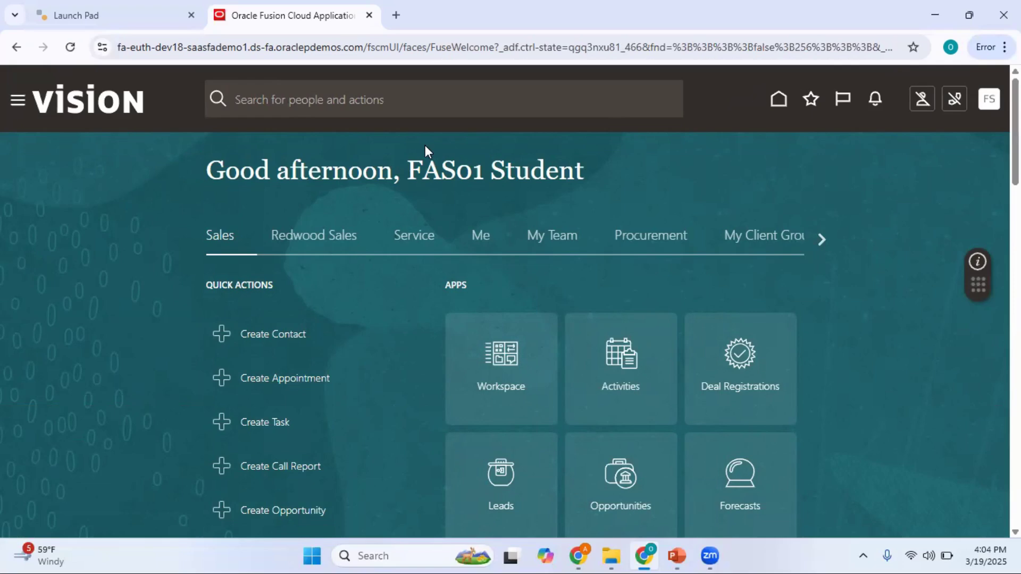
{"action": "left_click", "coordinate": [679, 551]}
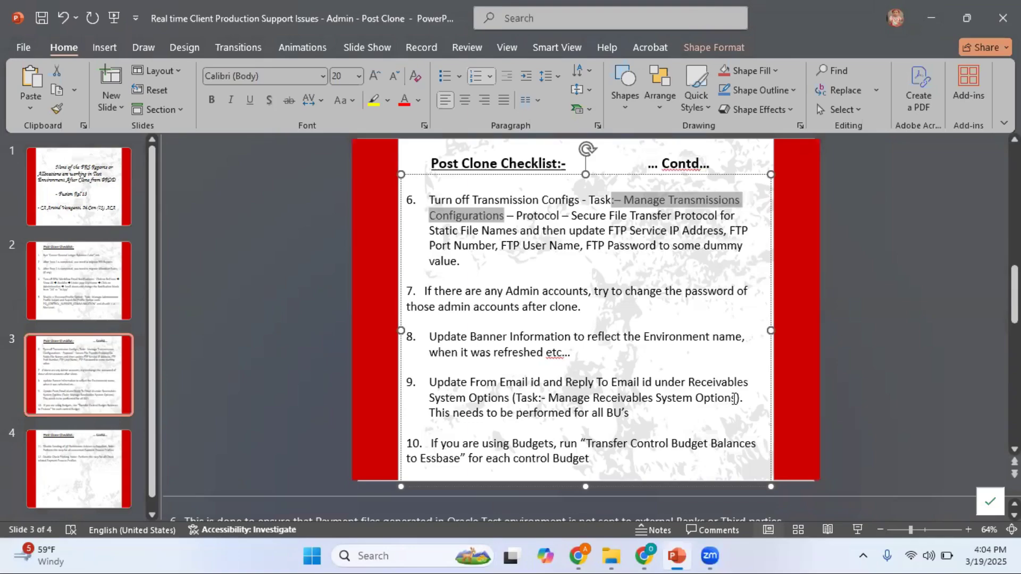
{"action": "left_click_drag", "start_coordinate": [734, 399], "coordinate": [569, 396]}
{"action": "key", "text": "ctrl+c"}
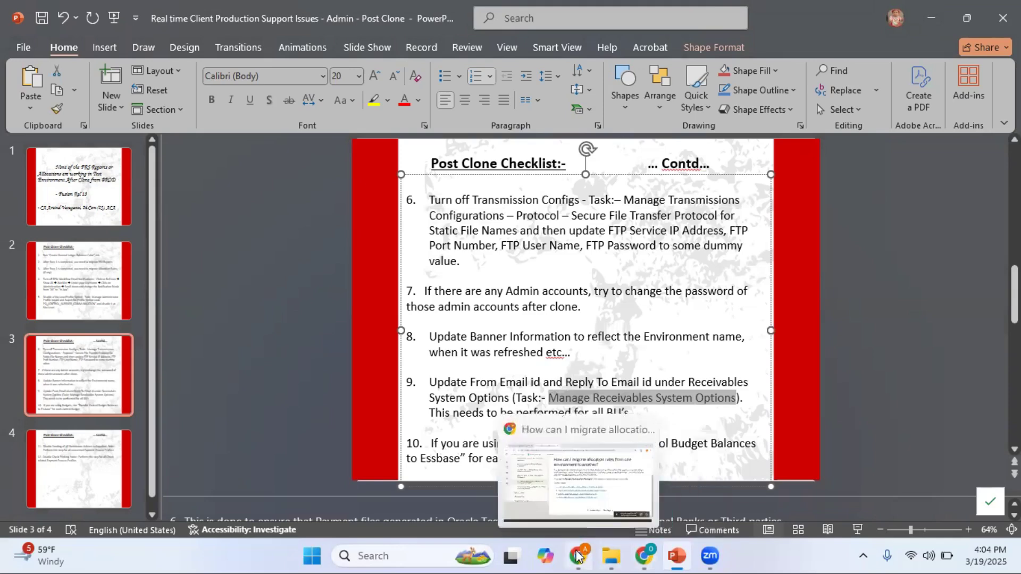
{"action": "left_click", "coordinate": [643, 489]}
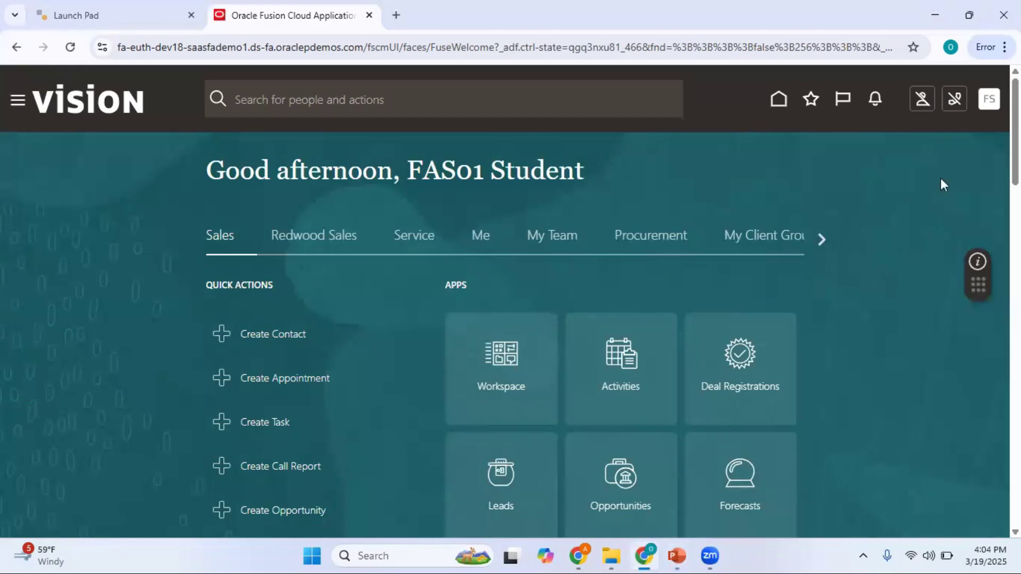
Step: Open Manage Receivables System Options from Setup and Maintenance and launch the Business Unit search
{"action": "left_click", "coordinate": [989, 99]}
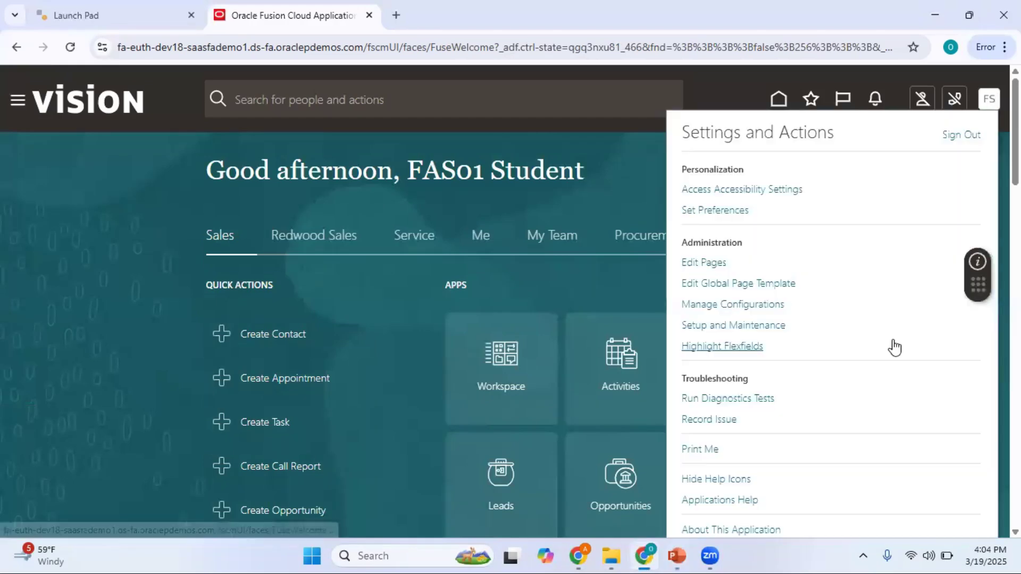
{"action": "left_click", "coordinate": [752, 326]}
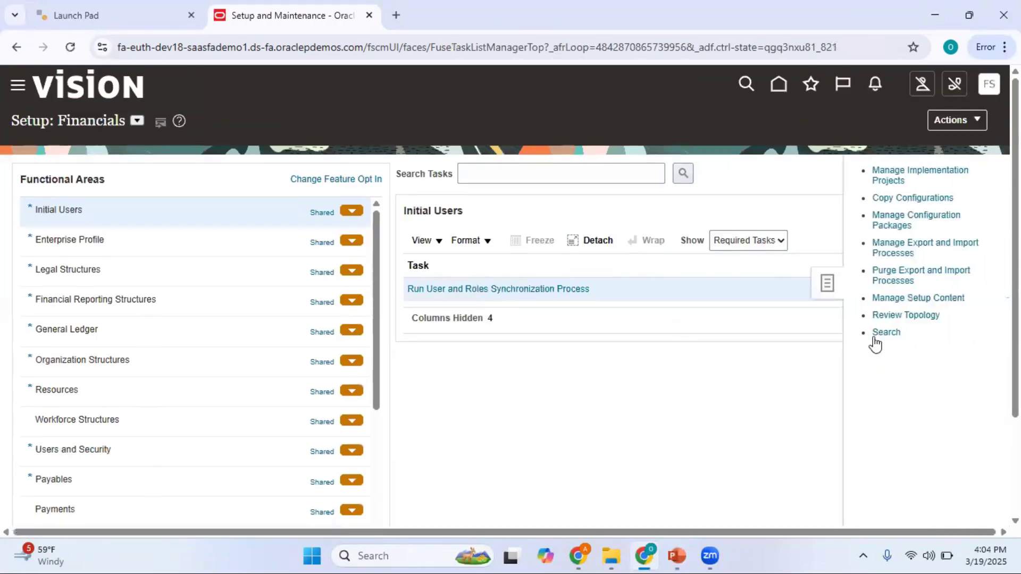
{"action": "left_click", "coordinate": [885, 335]}
{"action": "left_click", "coordinate": [277, 175]}
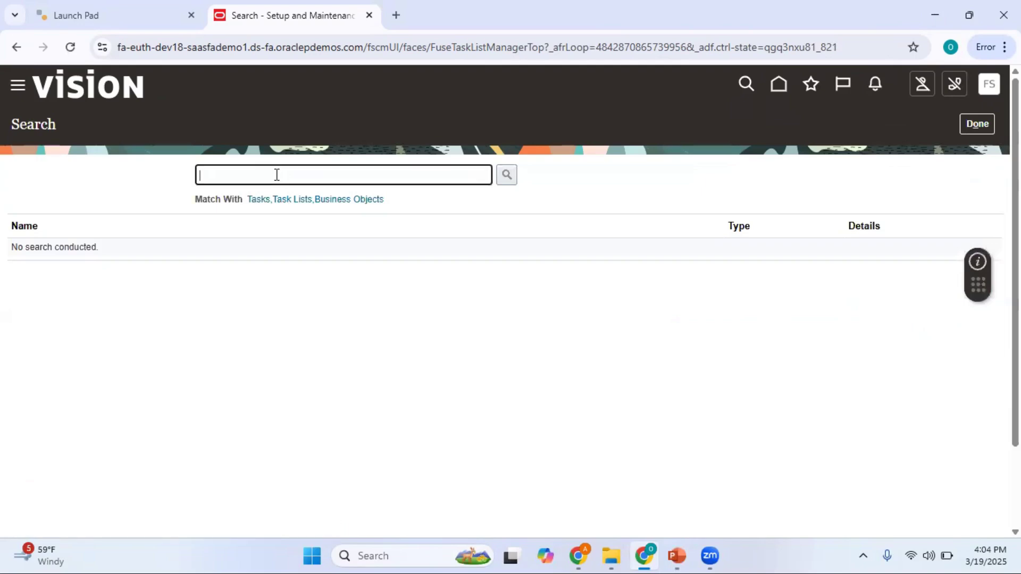
{"action": "key", "text": "ctrl+v"}
{"action": "left_click", "coordinate": [506, 179]}
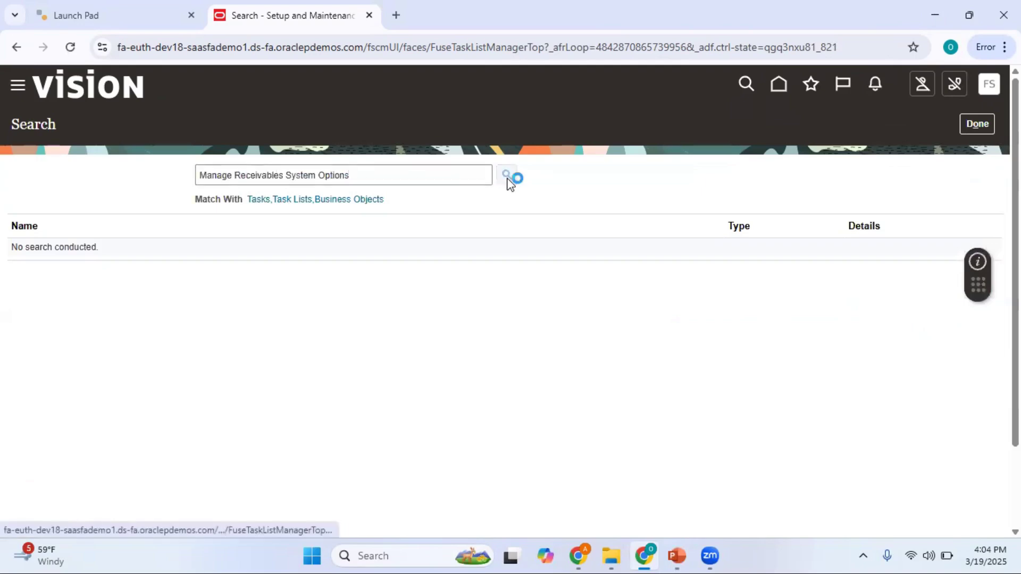
{"action": "left_click", "coordinate": [151, 252]}
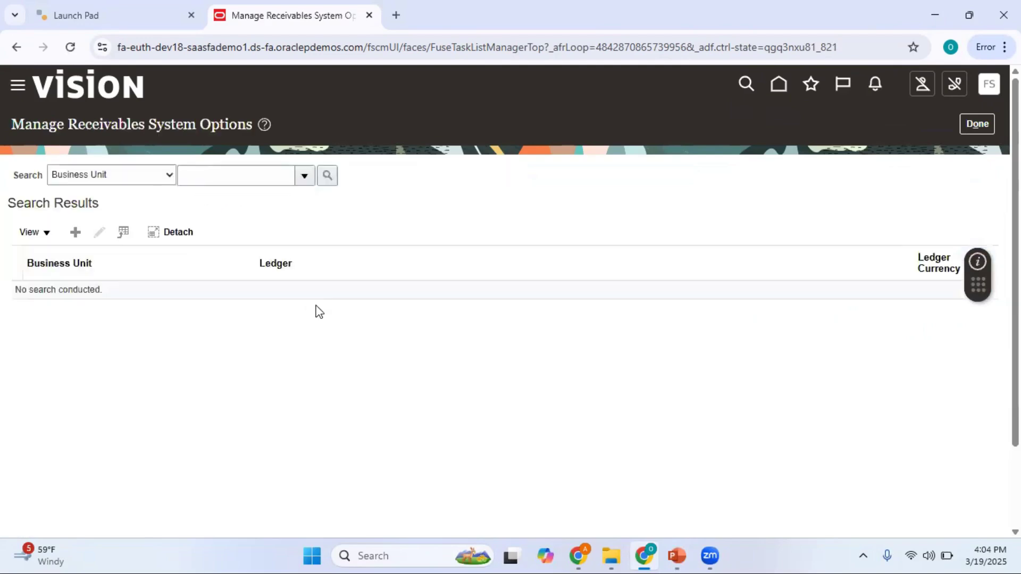
{"action": "left_click", "coordinate": [304, 175]}
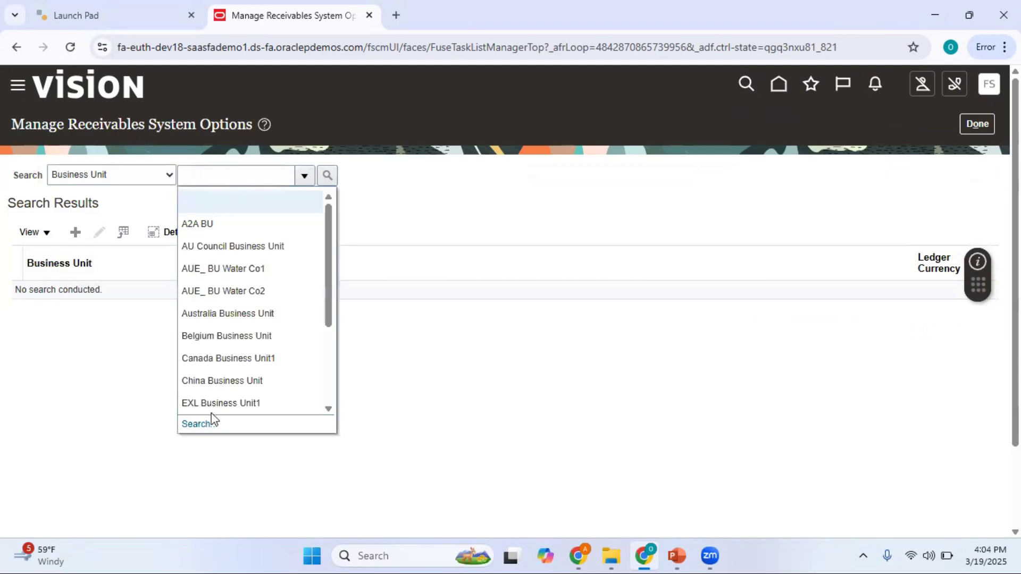
{"action": "left_click", "coordinate": [205, 424]}
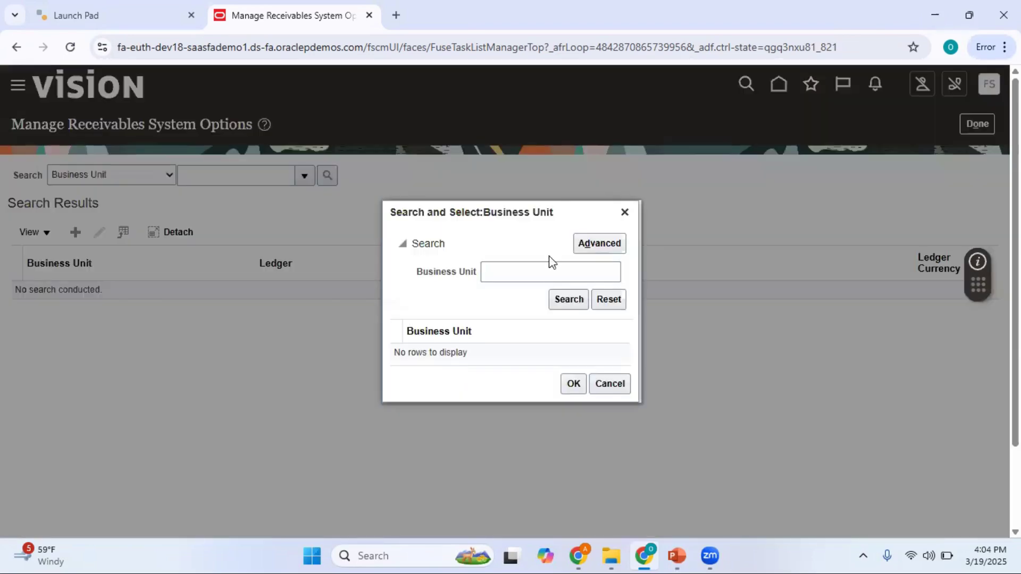
Step: Find US1 Business Unit with a 'Starts with' US1 search and open its receivables system options
{"action": "left_click", "coordinate": [540, 271]}
{"action": "type", "text": "US1"}
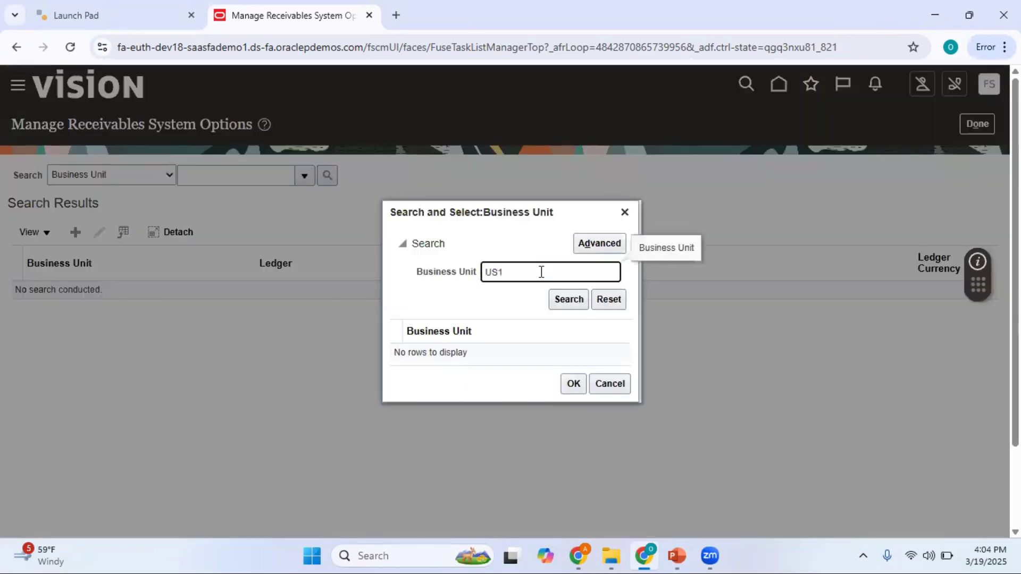
{"action": "key", "text": "Tab"}
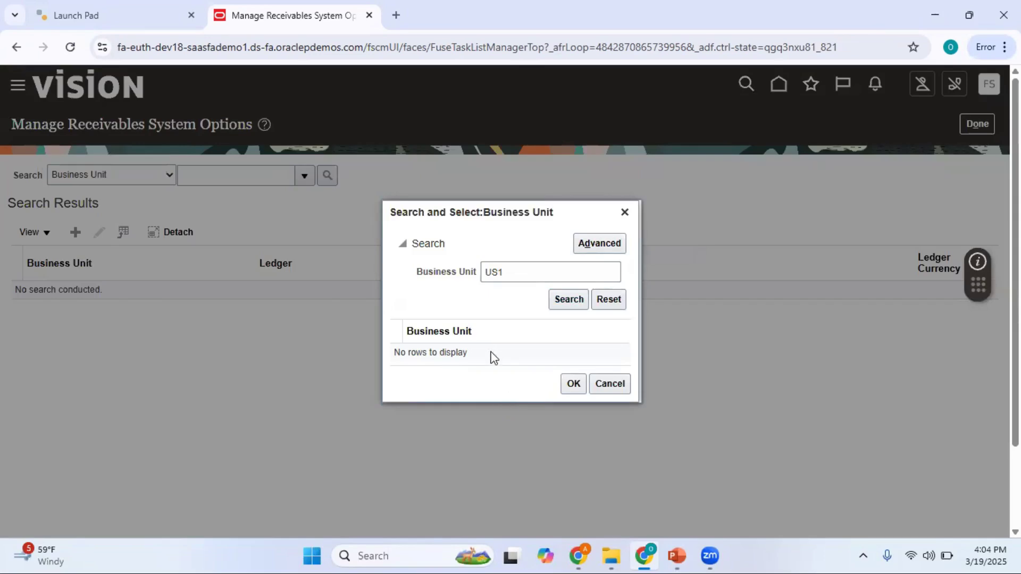
{"action": "left_click", "coordinate": [600, 244]}
{"action": "left_click", "coordinate": [519, 277]}
{"action": "left_click", "coordinate": [502, 291]}
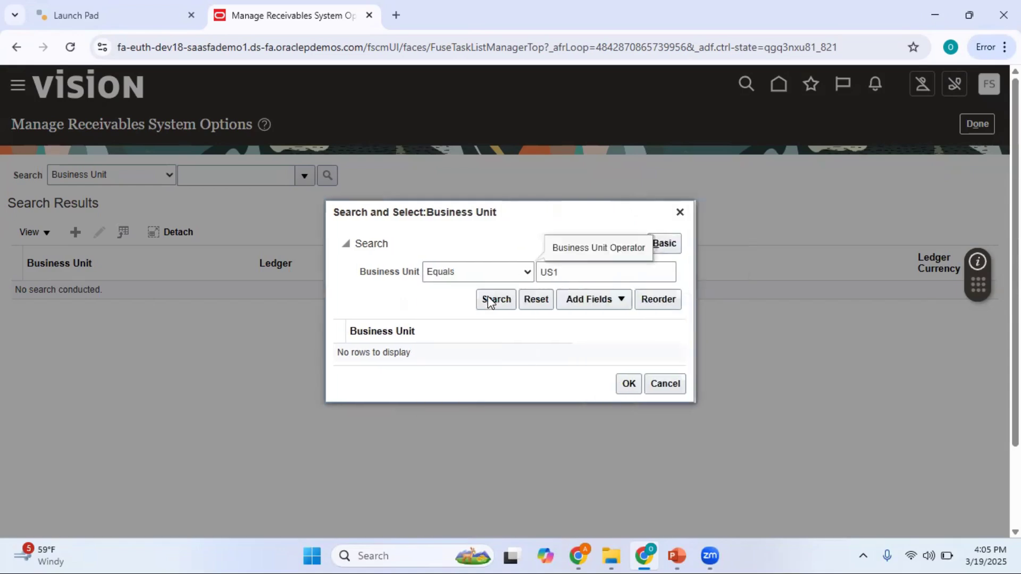
{"action": "left_click", "coordinate": [490, 302]}
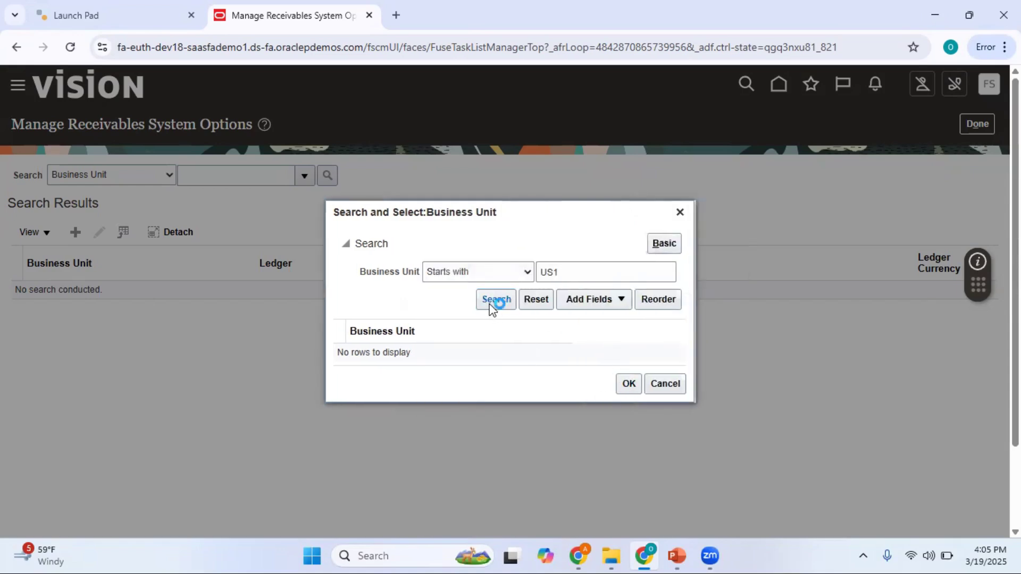
{"action": "left_click", "coordinate": [452, 354]}
{"action": "left_click", "coordinate": [627, 387]}
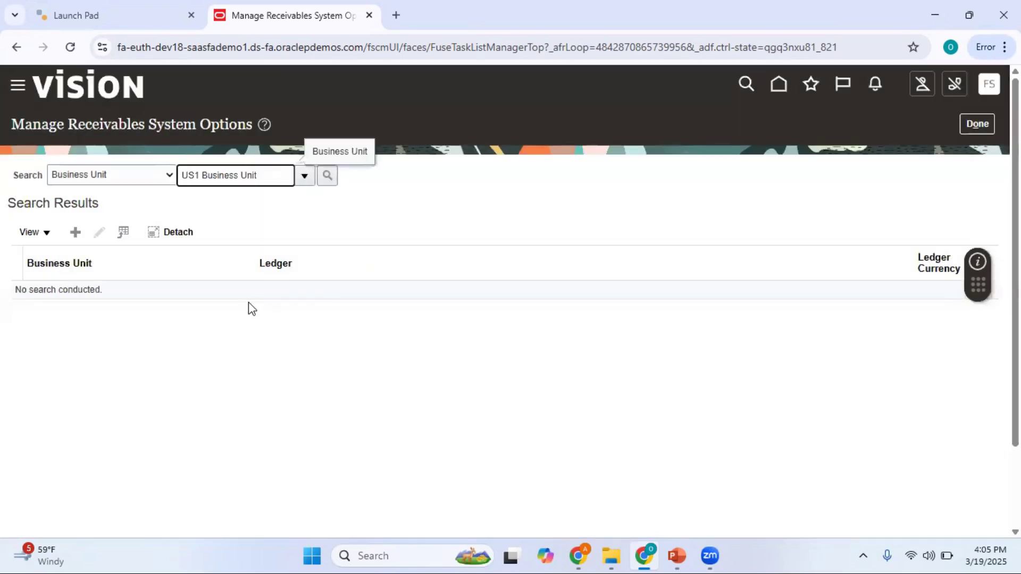
{"action": "left_click", "coordinate": [328, 175]}
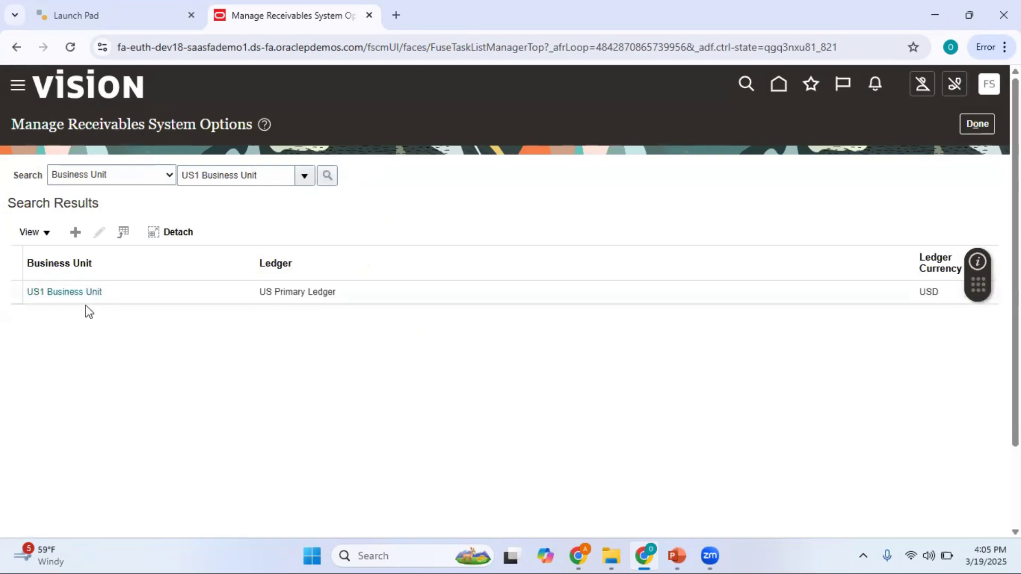
{"action": "left_click", "coordinate": [70, 292]}
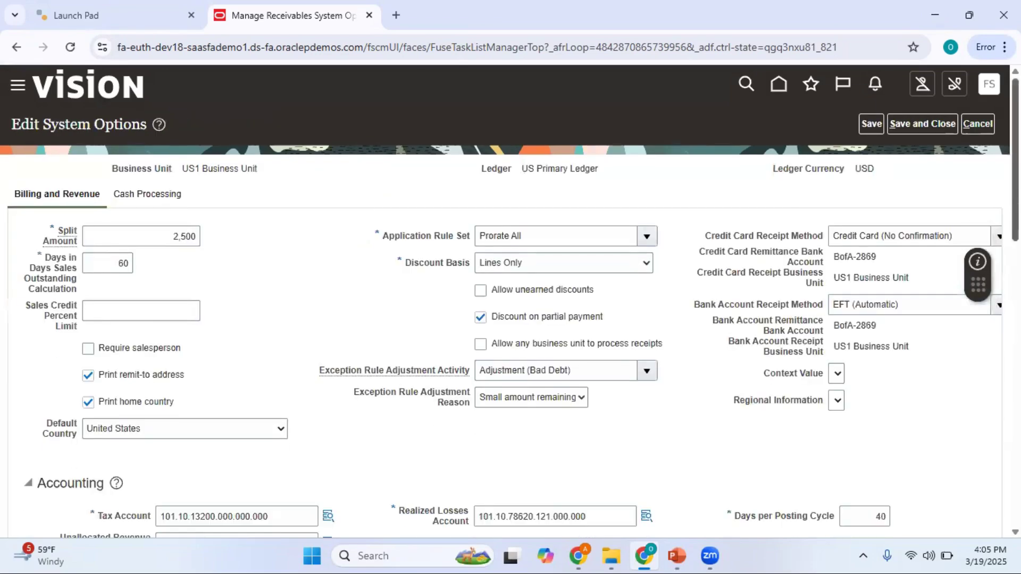
Step: Review the Transaction and Statement Delivery Using Email addresses, then bring the checklist back
{"action": "scroll", "coordinate": [511, 302], "scroll_direction": "down", "scroll_amount": 8}
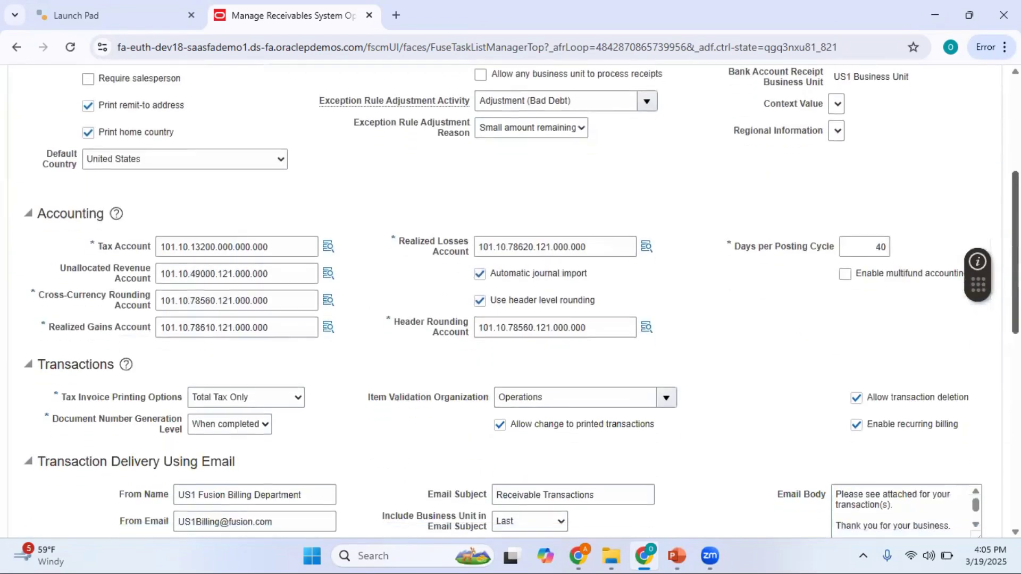
{"action": "scroll", "coordinate": [405, 411], "scroll_direction": "down", "scroll_amount": 1}
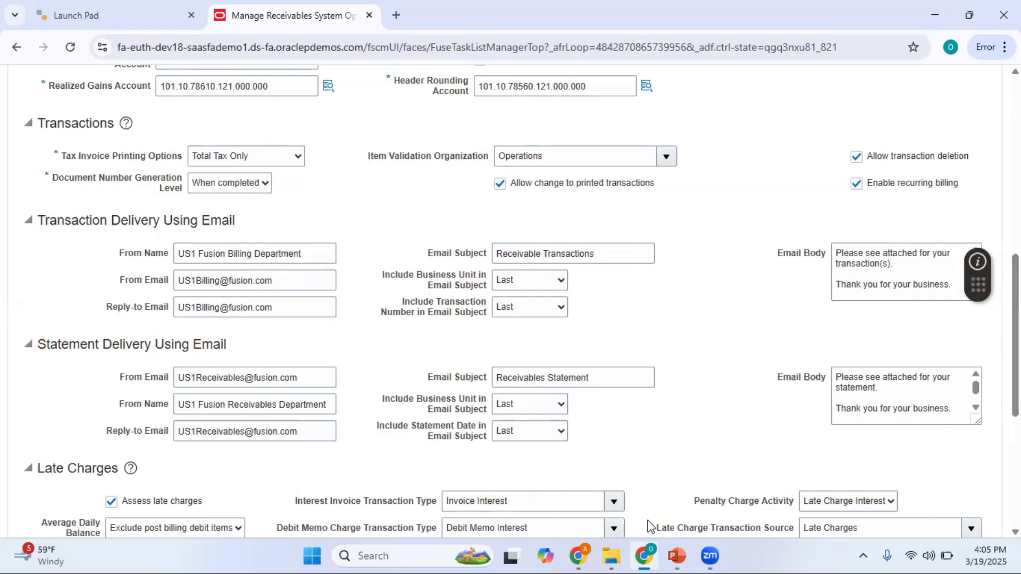
{"action": "left_click", "coordinate": [676, 556]}
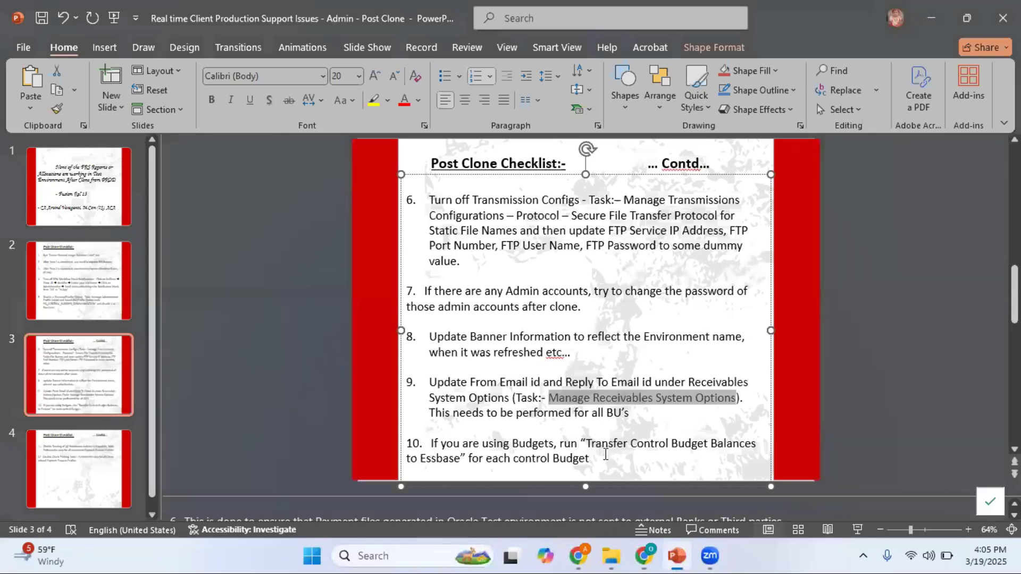
Step: Show checklist slide 4, items 11 and 12 on AP remittance advices and check printing
{"action": "left_click", "coordinate": [604, 454]}
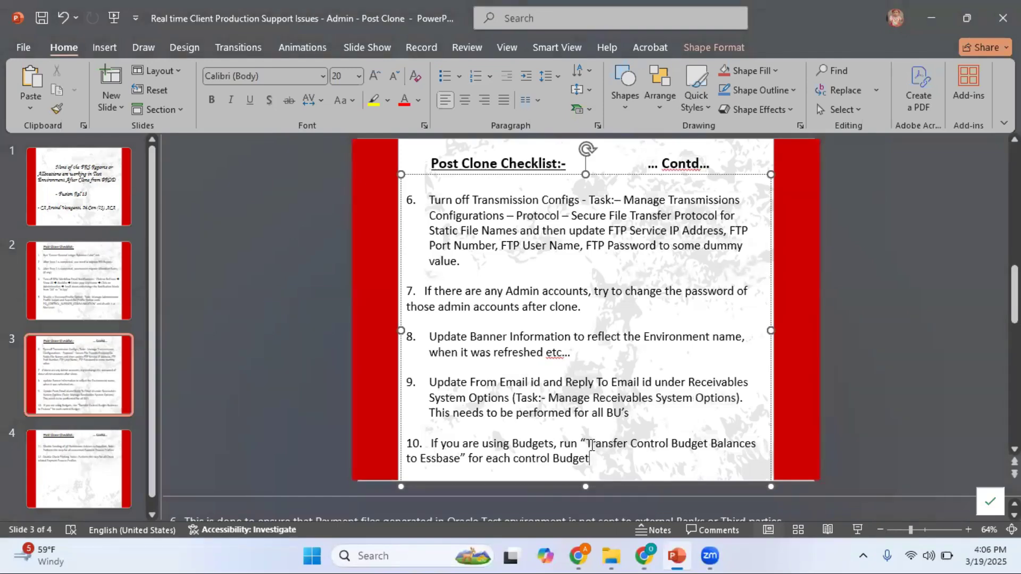
{"action": "left_click", "coordinate": [70, 472]}
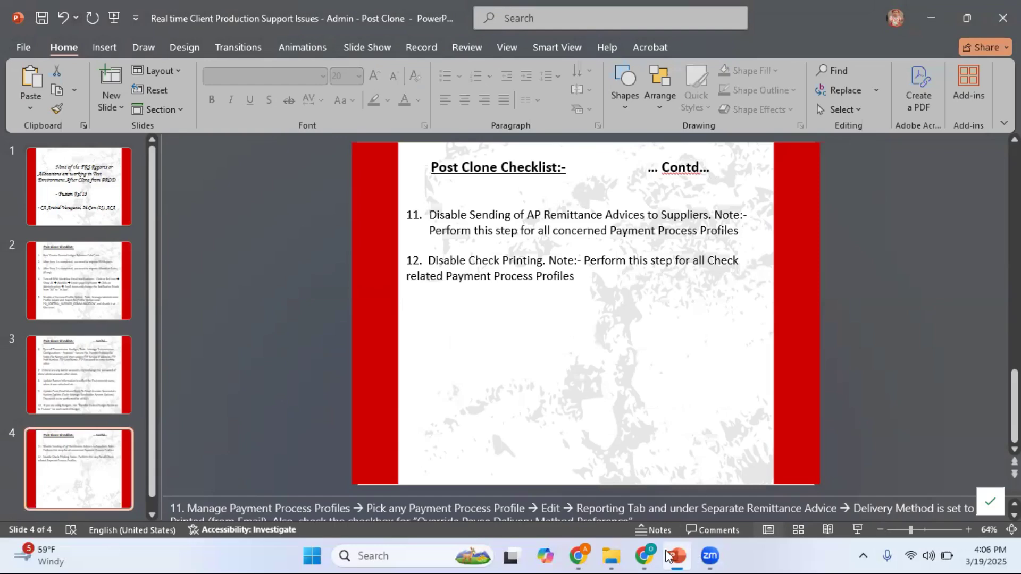
Step: Return to the US1 receivables system options and close them with Done
{"action": "mouse_move", "coordinate": [643, 556]}
{"action": "left_click", "coordinate": [709, 448]}
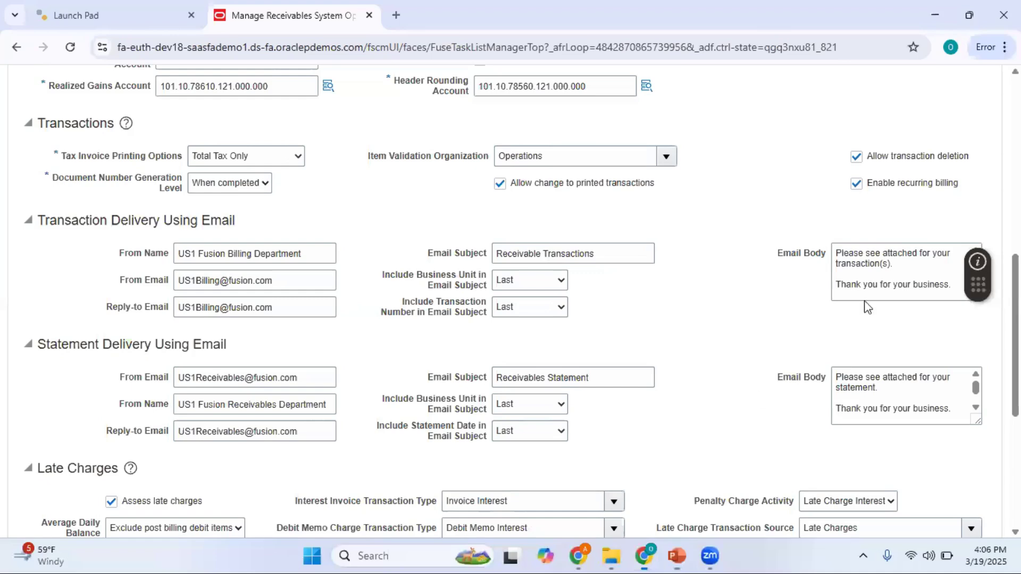
{"action": "scroll", "coordinate": [708, 448], "scroll_direction": "up", "scroll_amount": 5}
{"action": "scroll", "coordinate": [646, 298], "scroll_direction": "up", "scroll_amount": 3}
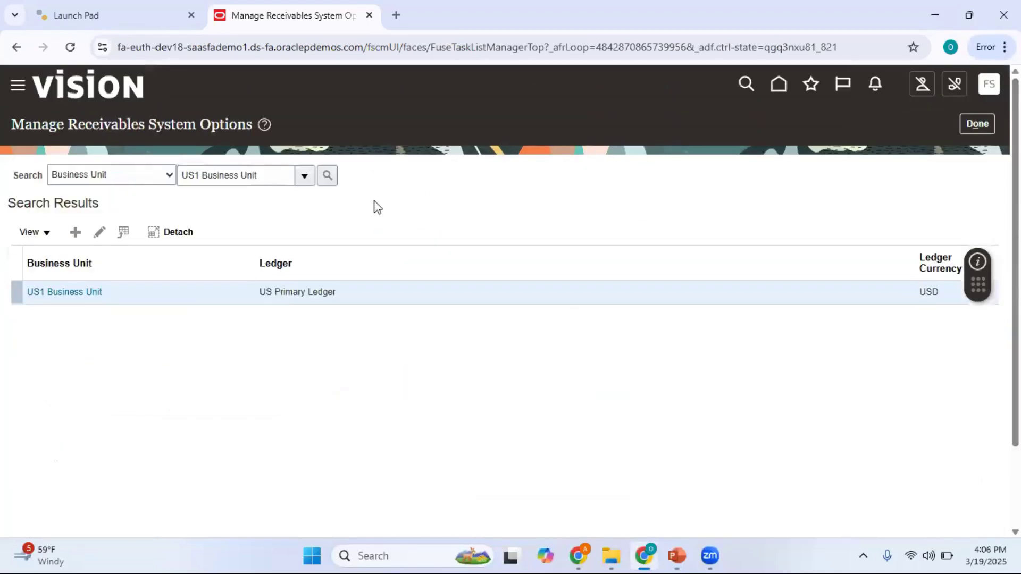
{"action": "left_click", "coordinate": [970, 118]}
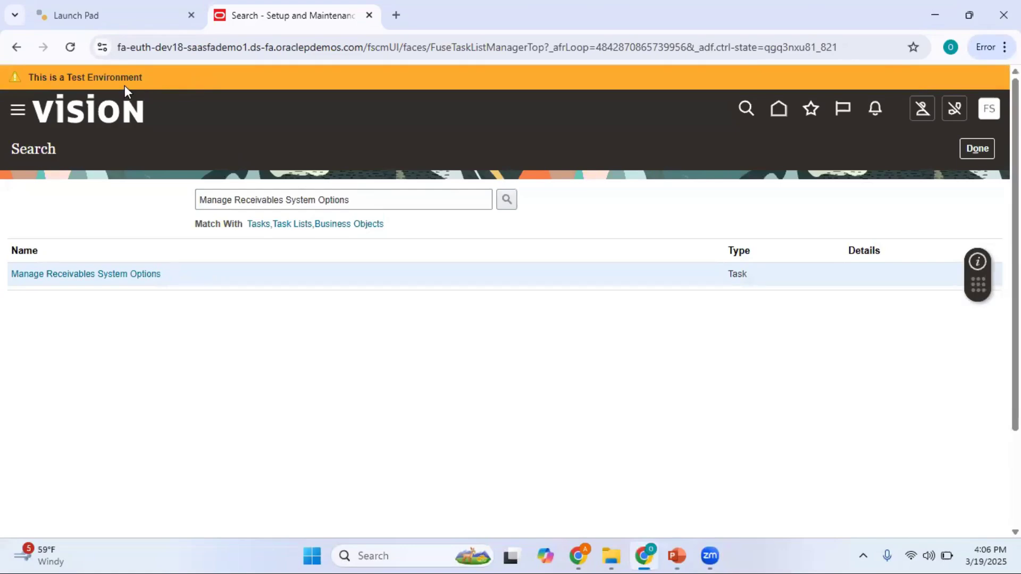
Step: Search the setup tasks for 'Manage%Payment%Process%Profil'
{"action": "left_click_drag", "start_coordinate": [381, 200], "coordinate": [89, 175]}
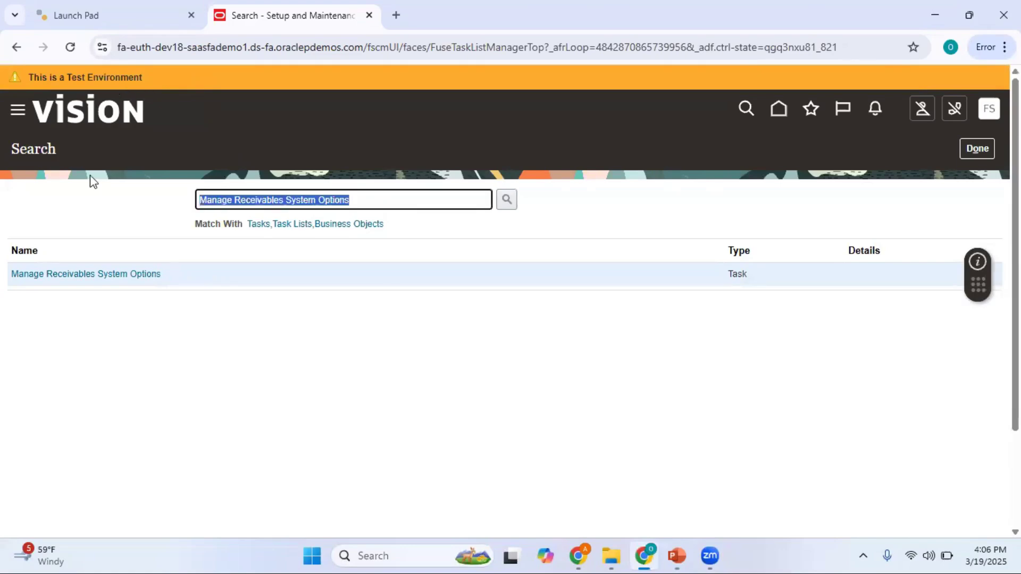
{"action": "type", "text": "Manage%P"}
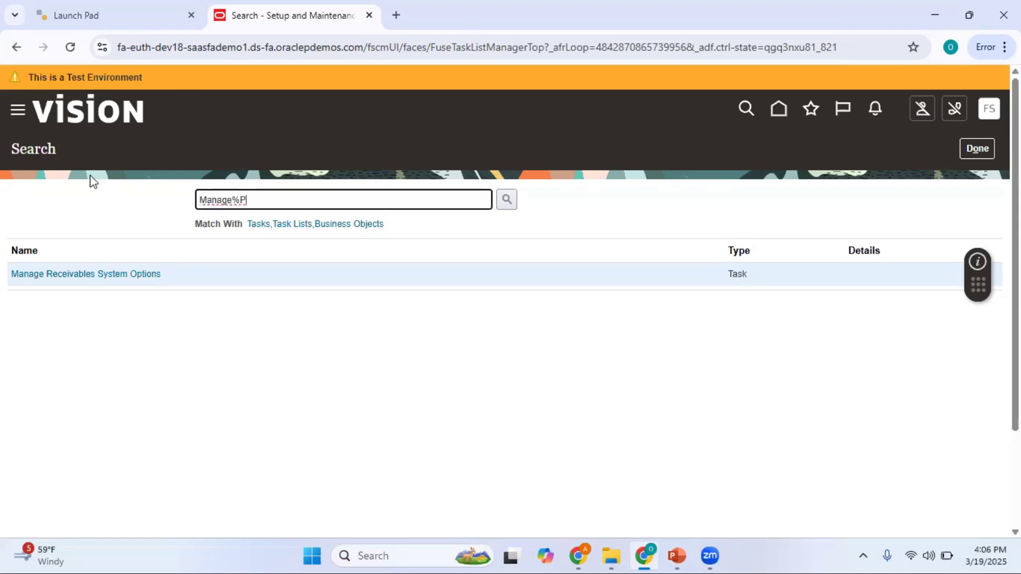
{"action": "type", "text": "ayment%Process%Prof"}
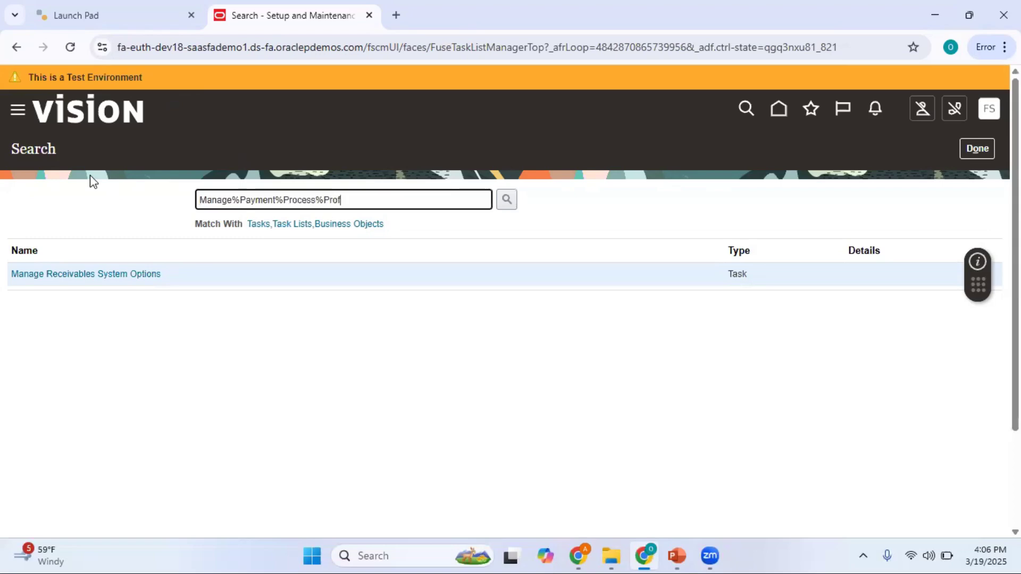
{"action": "type", "text": "il"}
{"action": "key", "text": "Return"}
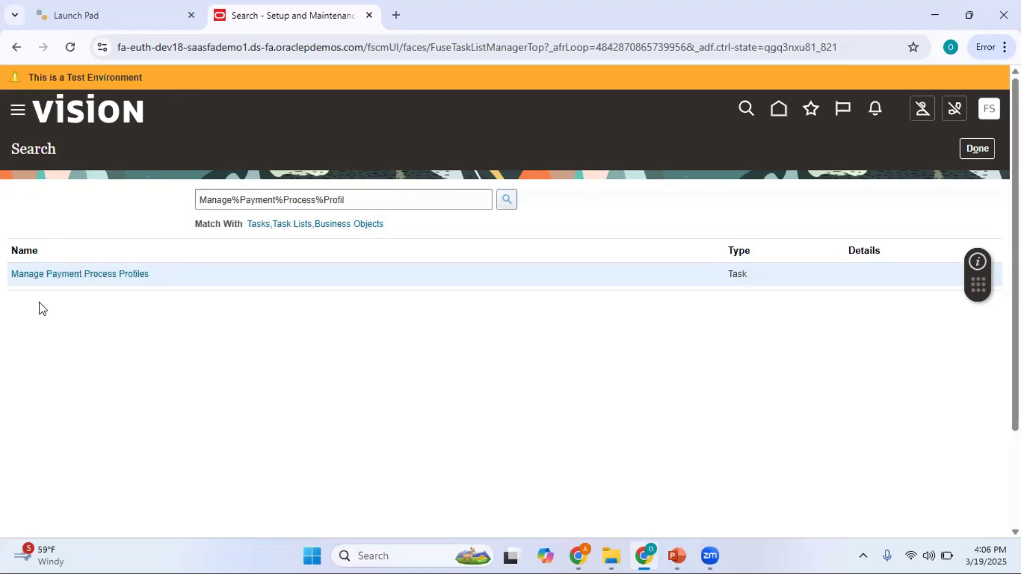
Step: List active payment process profiles and open CH ISO20022 PAIN001.001.003(V2.0) at its Reporting settings
{"action": "left_click", "coordinate": [127, 276]}
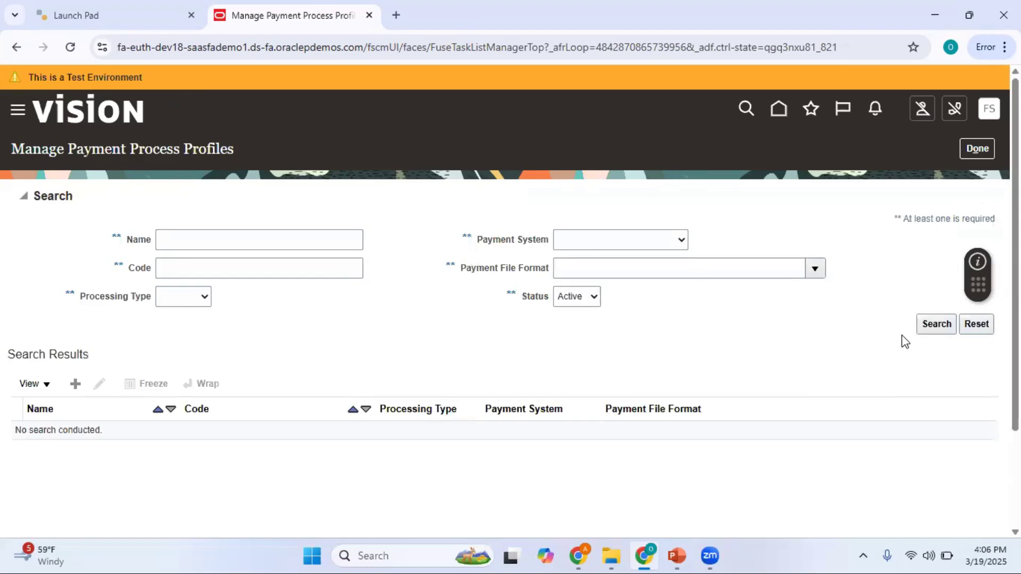
{"action": "left_click", "coordinate": [935, 326]}
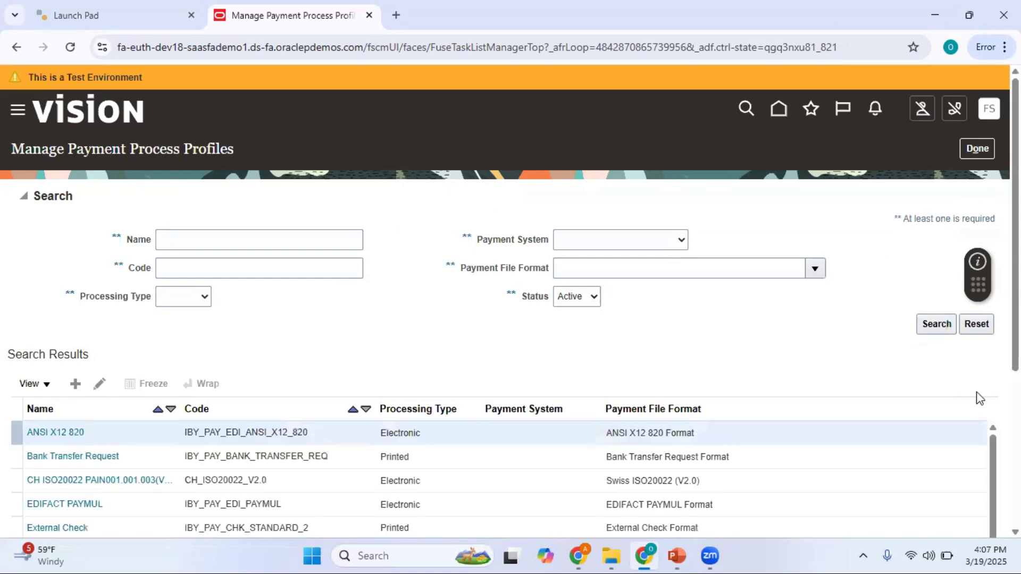
{"action": "scroll", "coordinate": [456, 399], "scroll_direction": "down", "scroll_amount": 2}
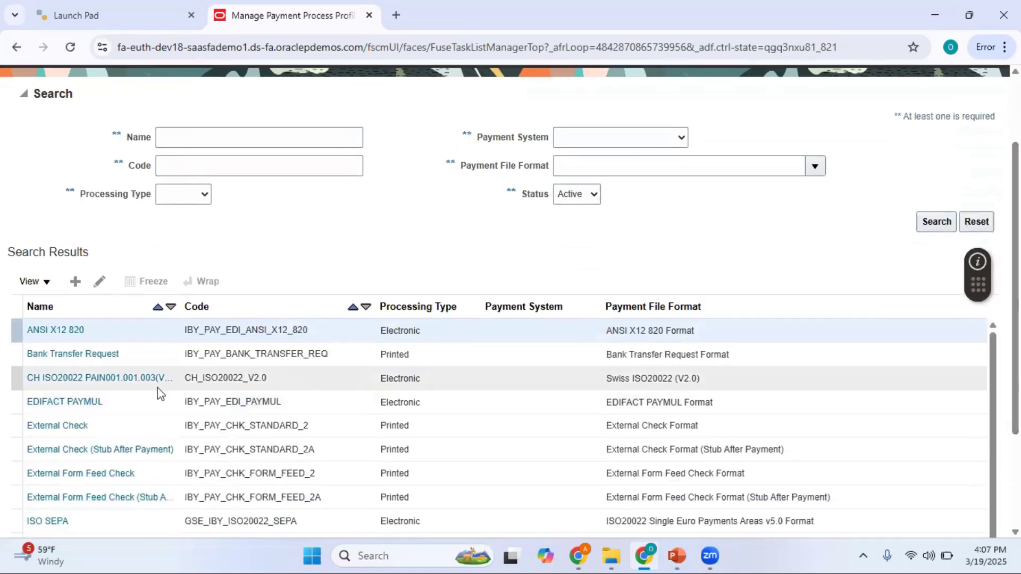
{"action": "left_click", "coordinate": [113, 378]}
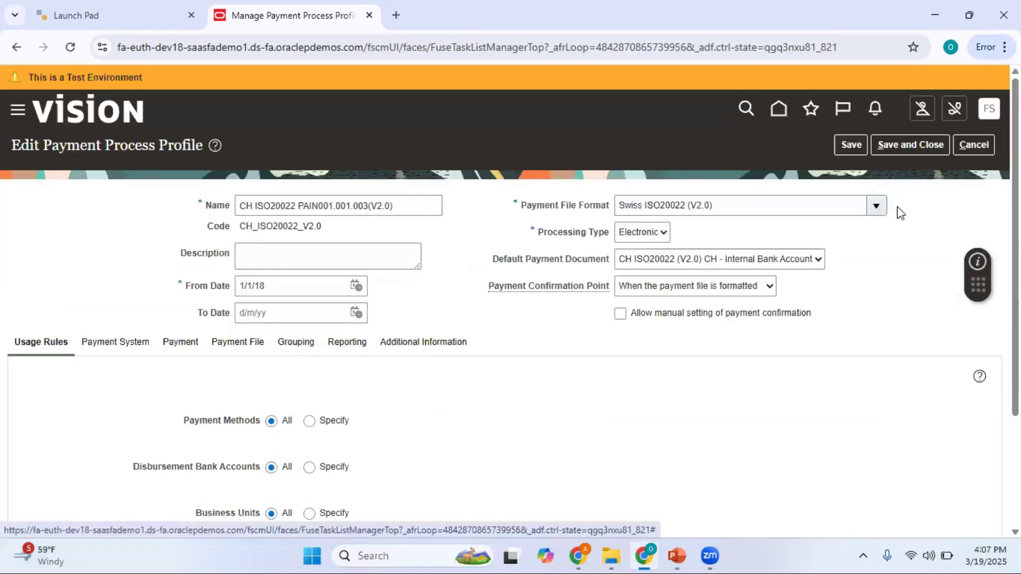
{"action": "left_click", "coordinate": [360, 347]}
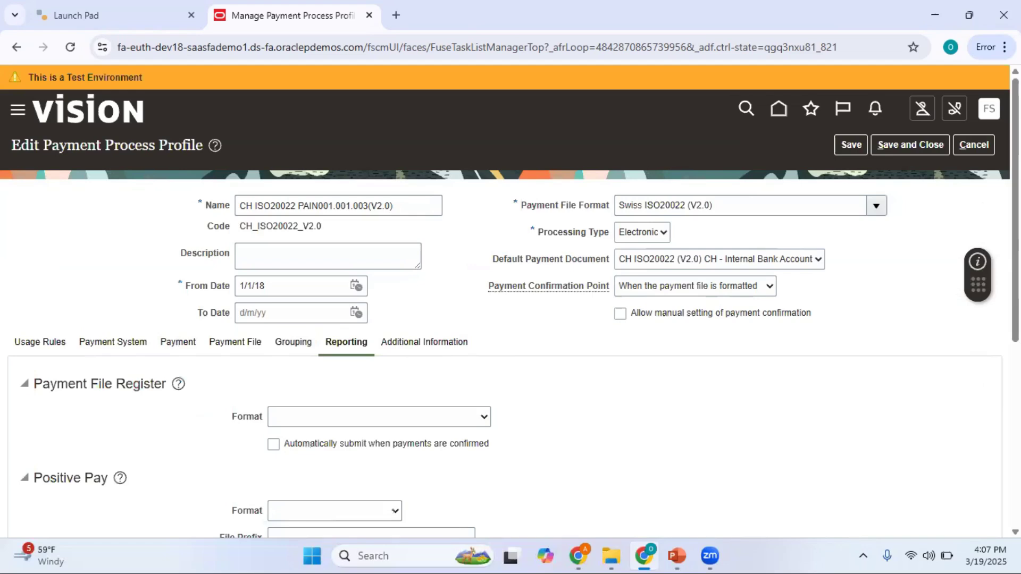
Step: Set the remittance Delivery Method to Printed and override the payee's delivery preference
{"action": "scroll", "coordinate": [510, 301], "scroll_direction": "down", "scroll_amount": 5}
{"action": "scroll", "coordinate": [511, 301], "scroll_direction": "down", "scroll_amount": 1}
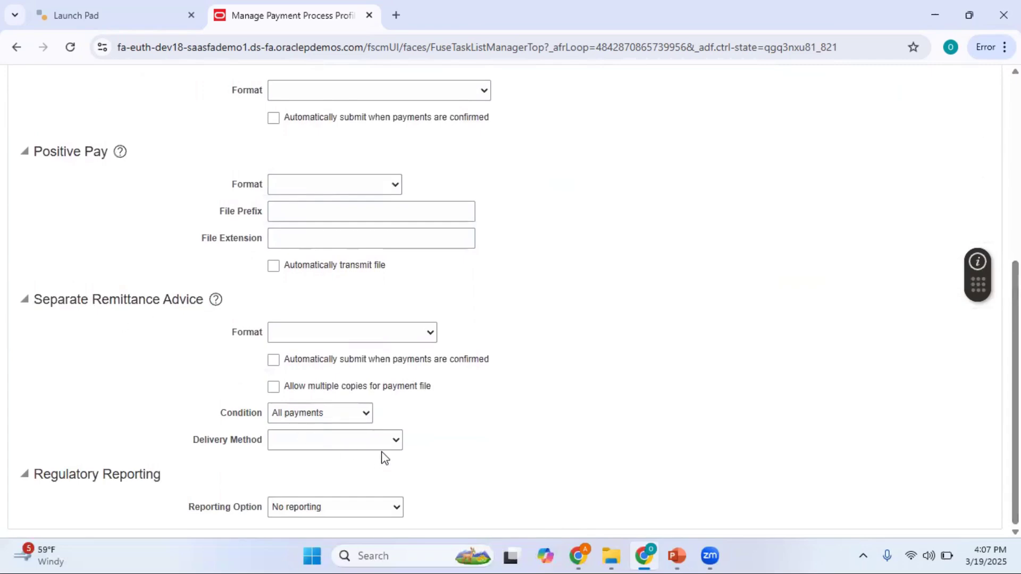
{"action": "left_click", "coordinate": [396, 441]}
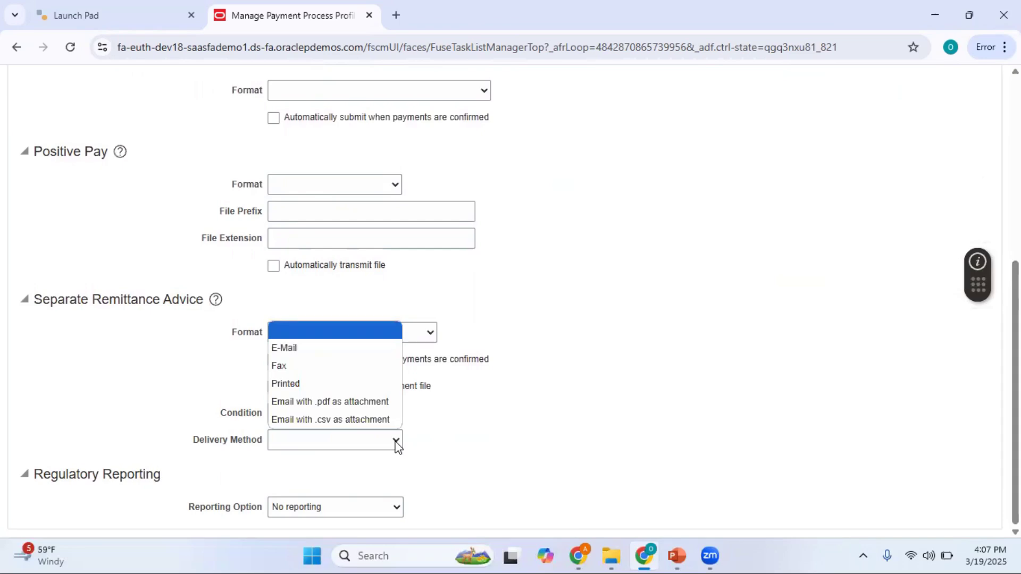
{"action": "left_click", "coordinate": [320, 381]}
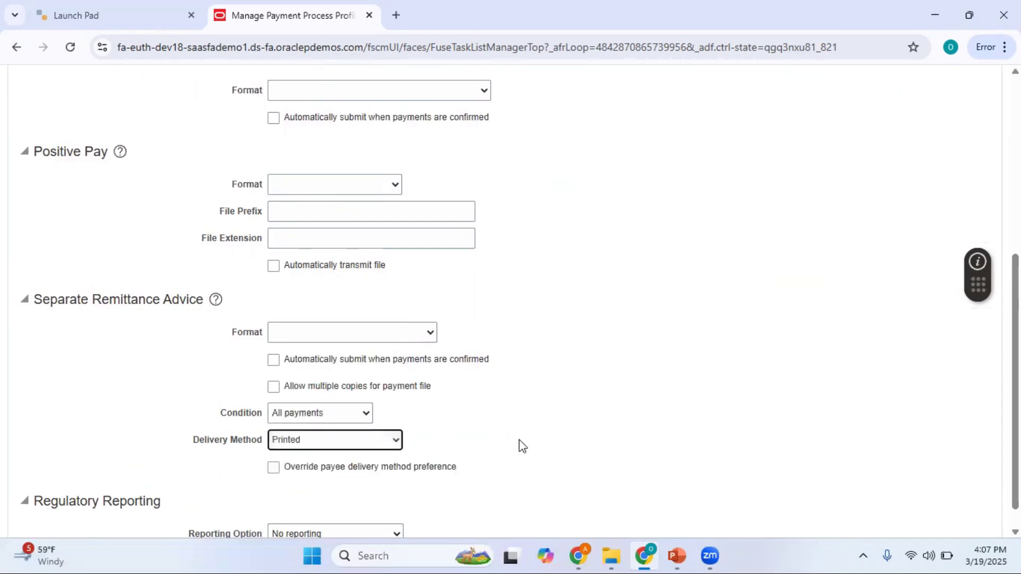
{"action": "left_click", "coordinate": [274, 470]}
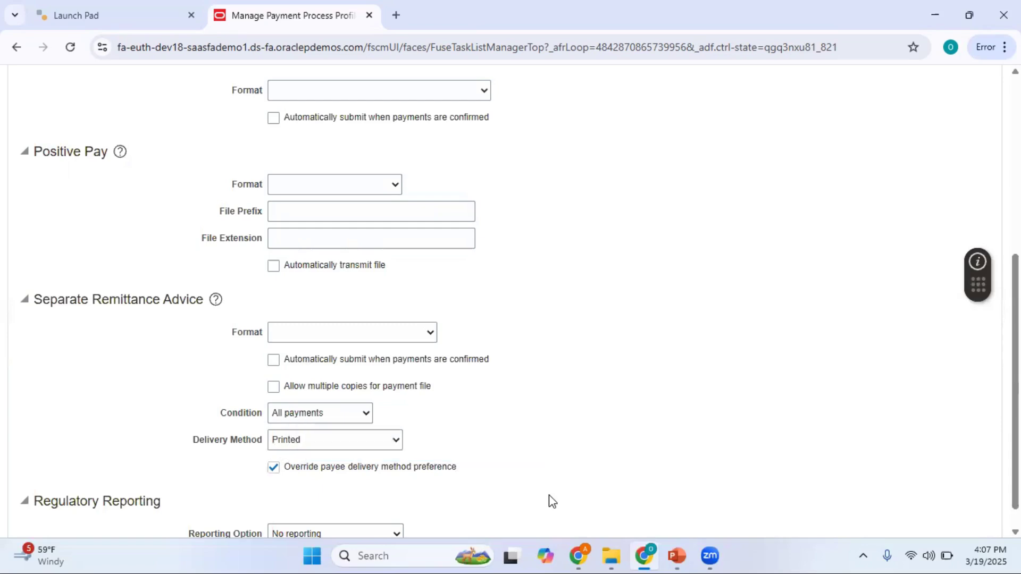
Step: Cancel the CH ISO20022 profile edits and confirm discarding them
{"action": "scroll", "coordinate": [551, 501], "scroll_direction": "up", "scroll_amount": 5}
{"action": "scroll", "coordinate": [511, 298], "scroll_direction": "up", "scroll_amount": 1}
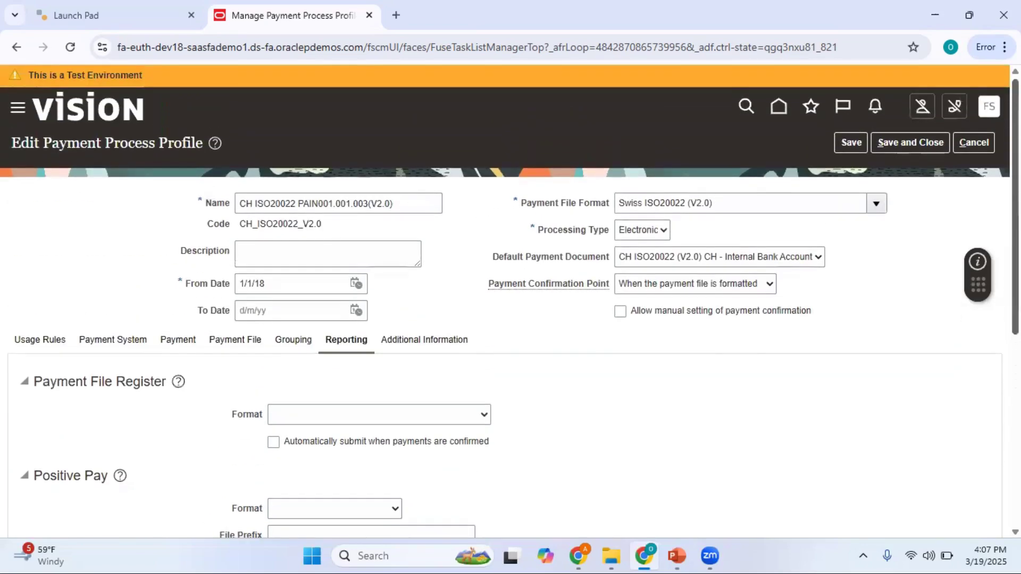
{"action": "left_click", "coordinate": [969, 141]}
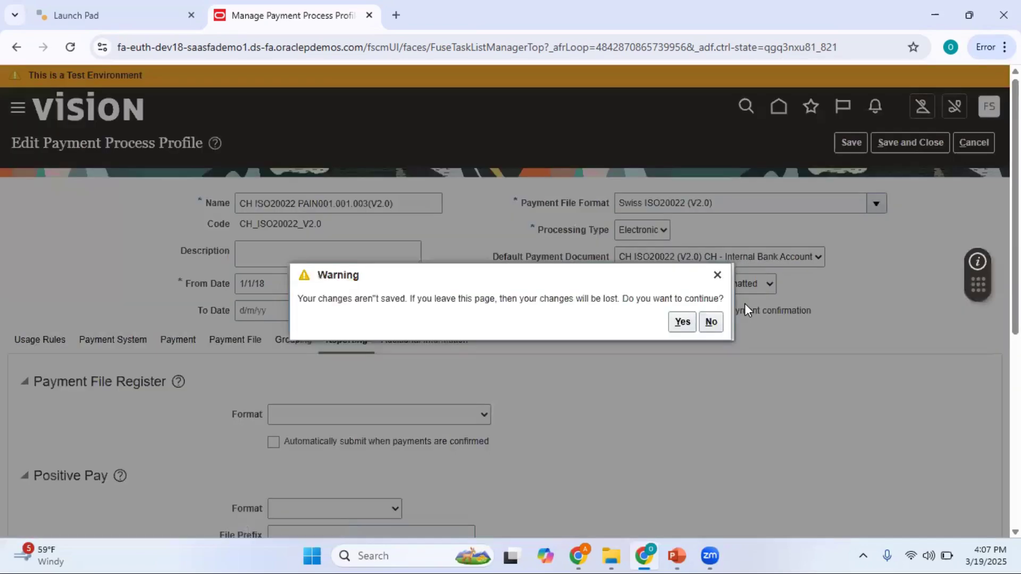
{"action": "left_click", "coordinate": [682, 322]}
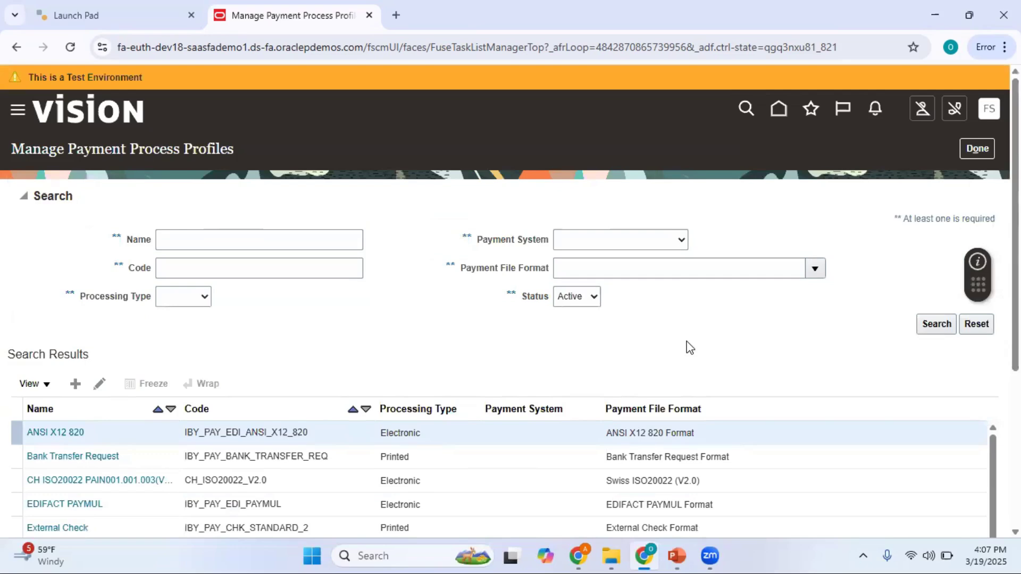
Step: Recheck checklist slide 4, then open the External Check profile from the results
{"action": "left_click", "coordinate": [676, 555]}
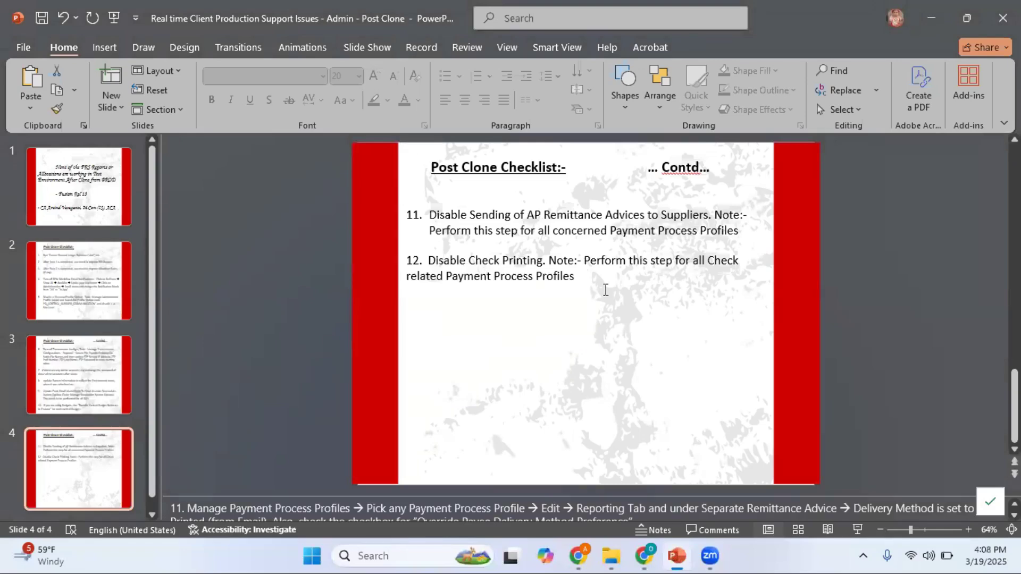
{"action": "key", "text": "alt+Tab"}
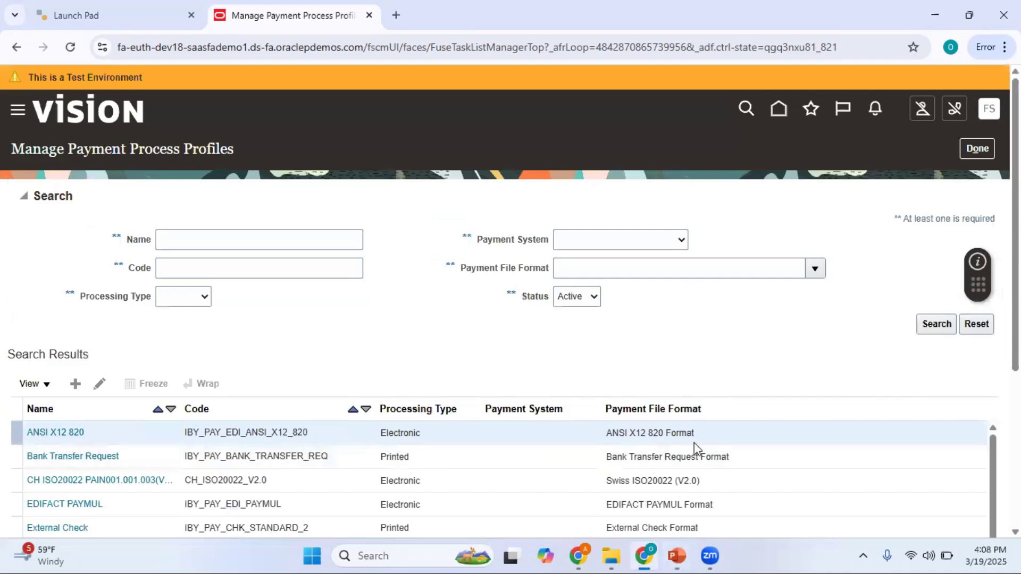
{"action": "scroll", "coordinate": [510, 301], "scroll_direction": "down", "scroll_amount": 3}
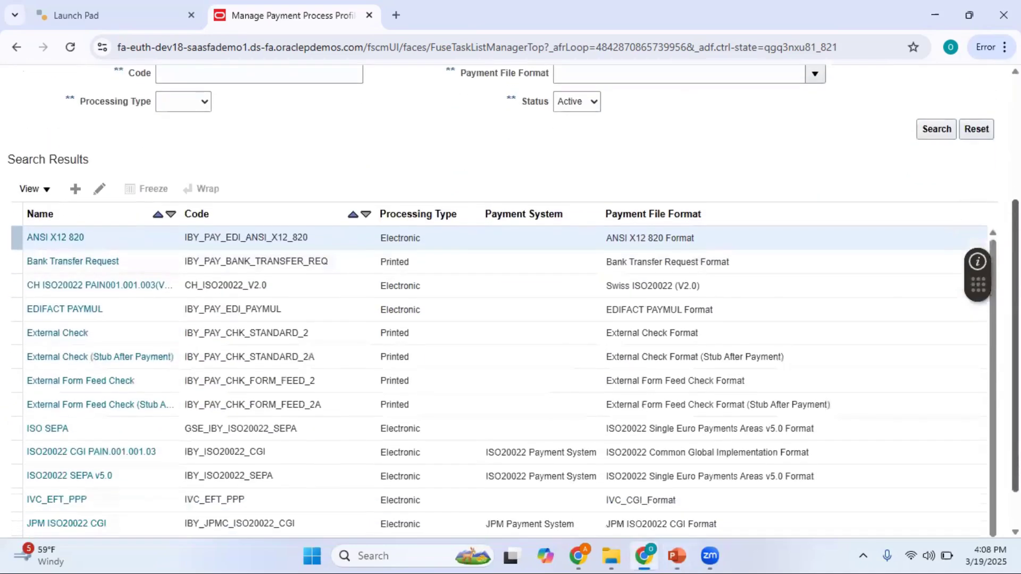
{"action": "left_click", "coordinate": [325, 340]}
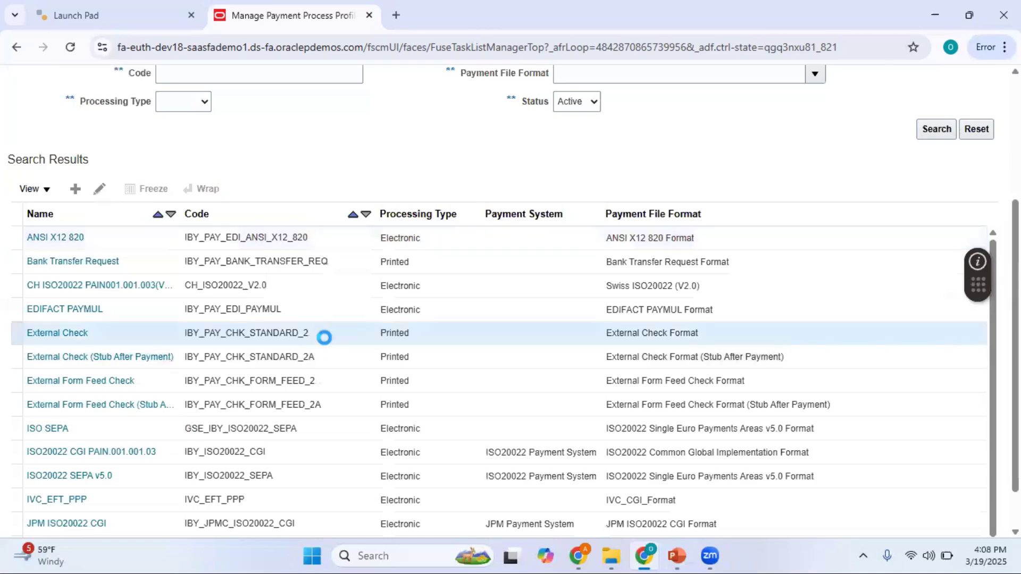
{"action": "left_click", "coordinate": [68, 334]}
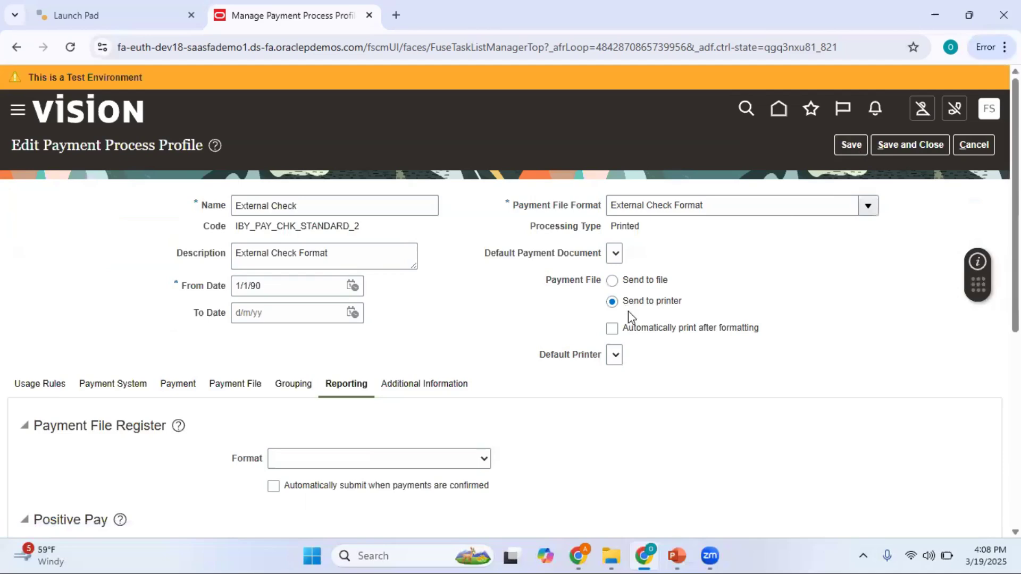
Step: Switch the External Check payment file option from printer to Send to file
{"action": "left_click", "coordinate": [640, 286]}
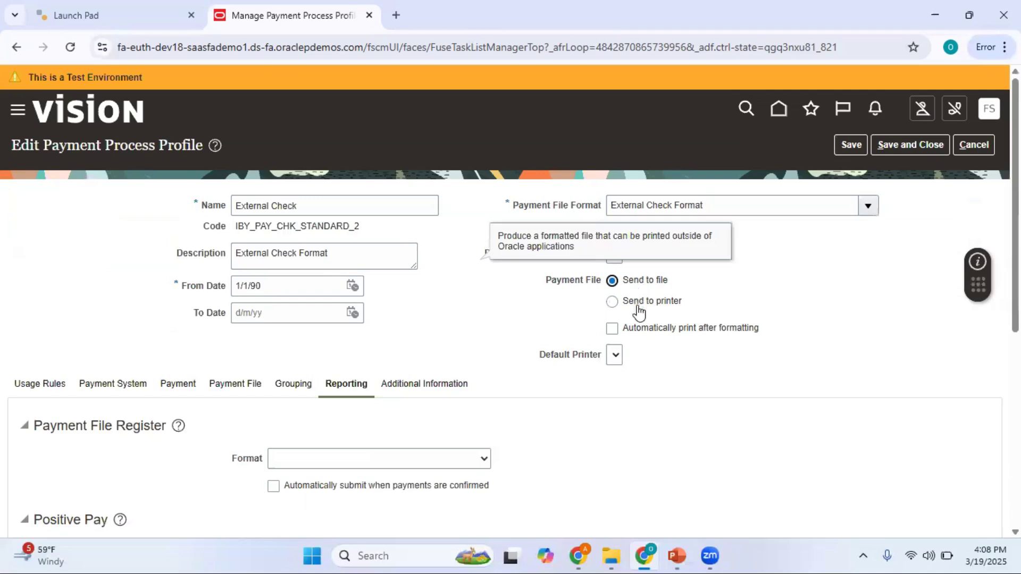